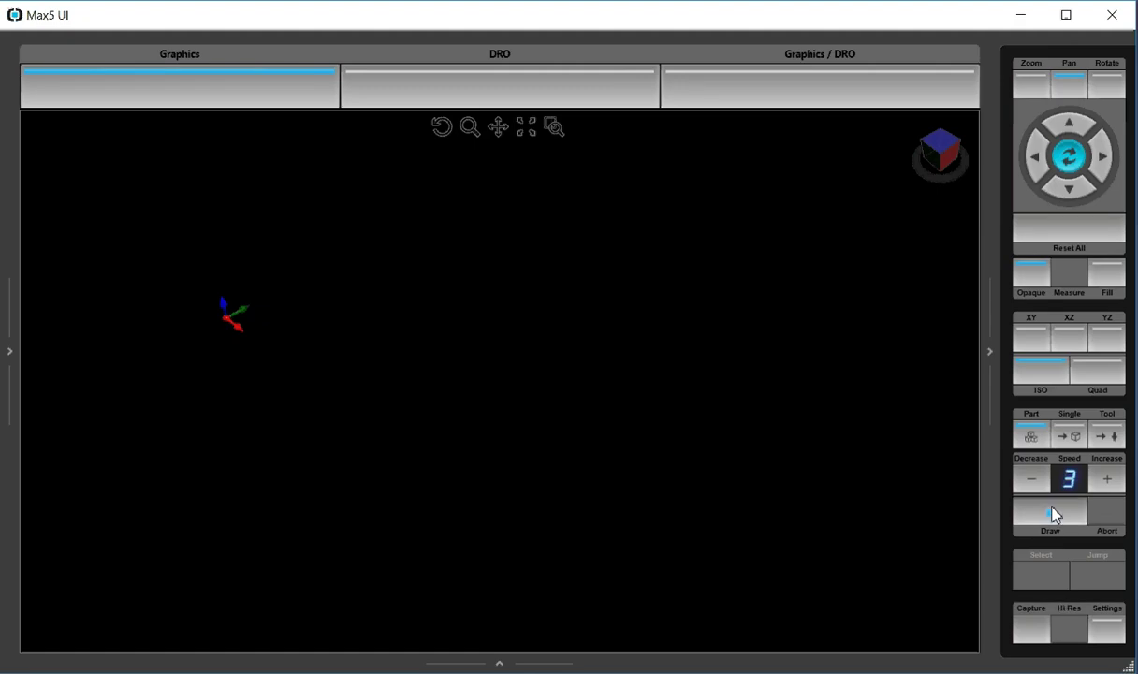
- Draw the toolpath simulation and show the frame, pocket, hexagon island and holes from the top (XY) view
click(1052, 513)
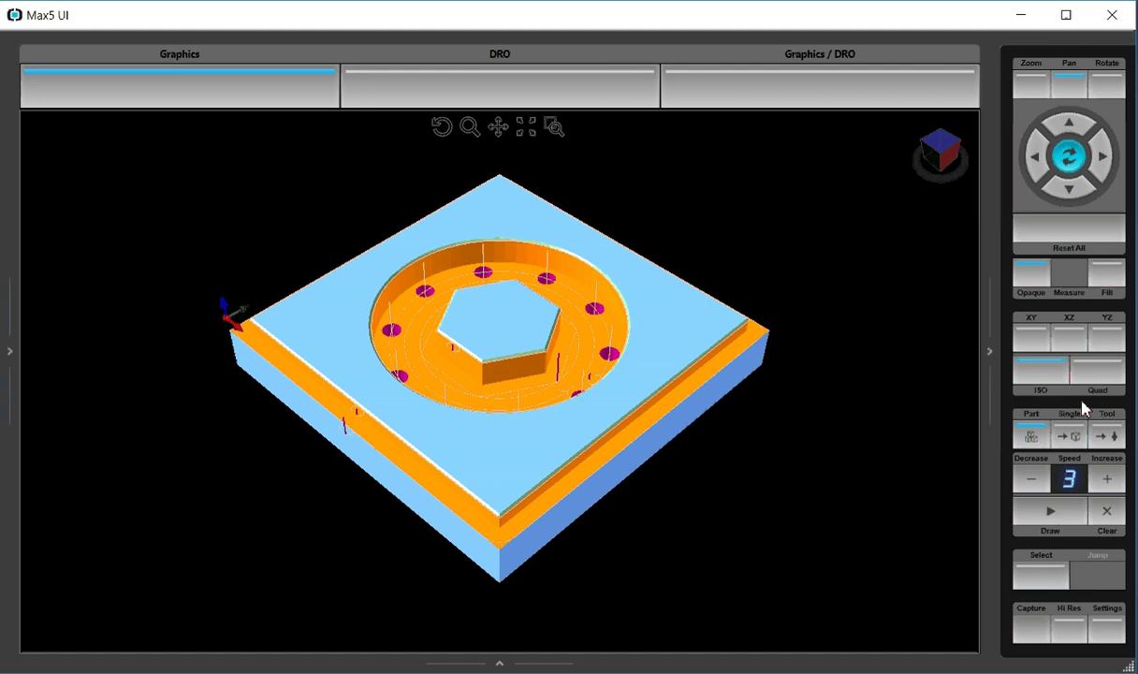
click(1034, 339)
scroll(736, 384, down, 2)
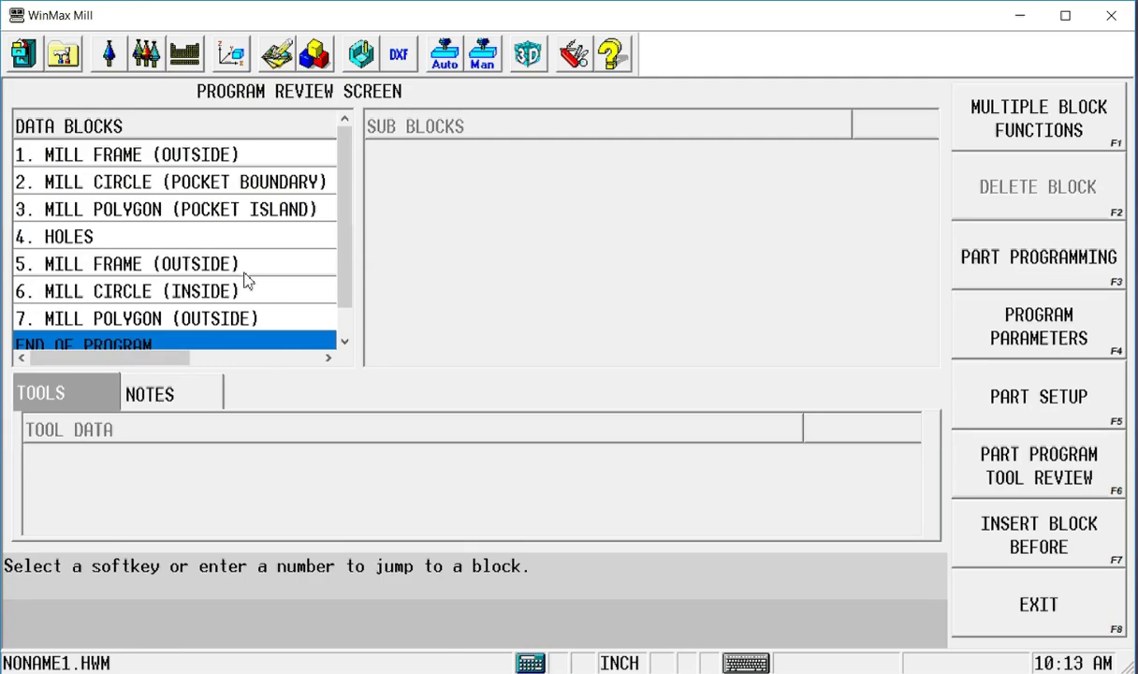
- Insert a Loop Rectangular pattern block ahead of block 1
click(105, 159)
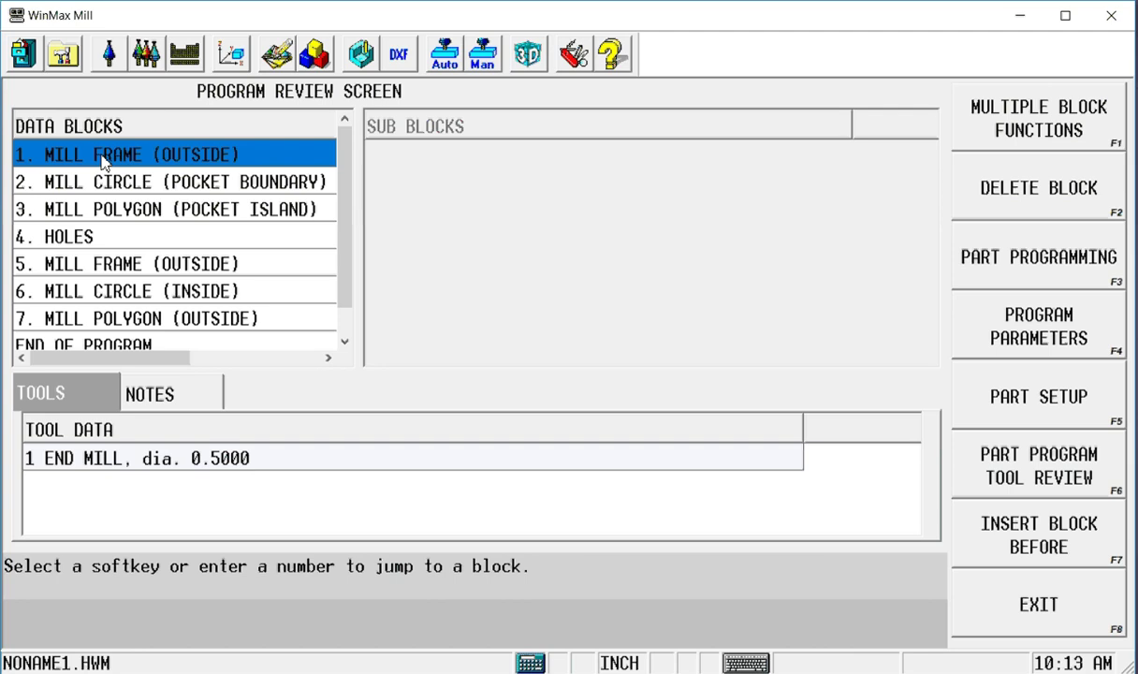
click(1050, 533)
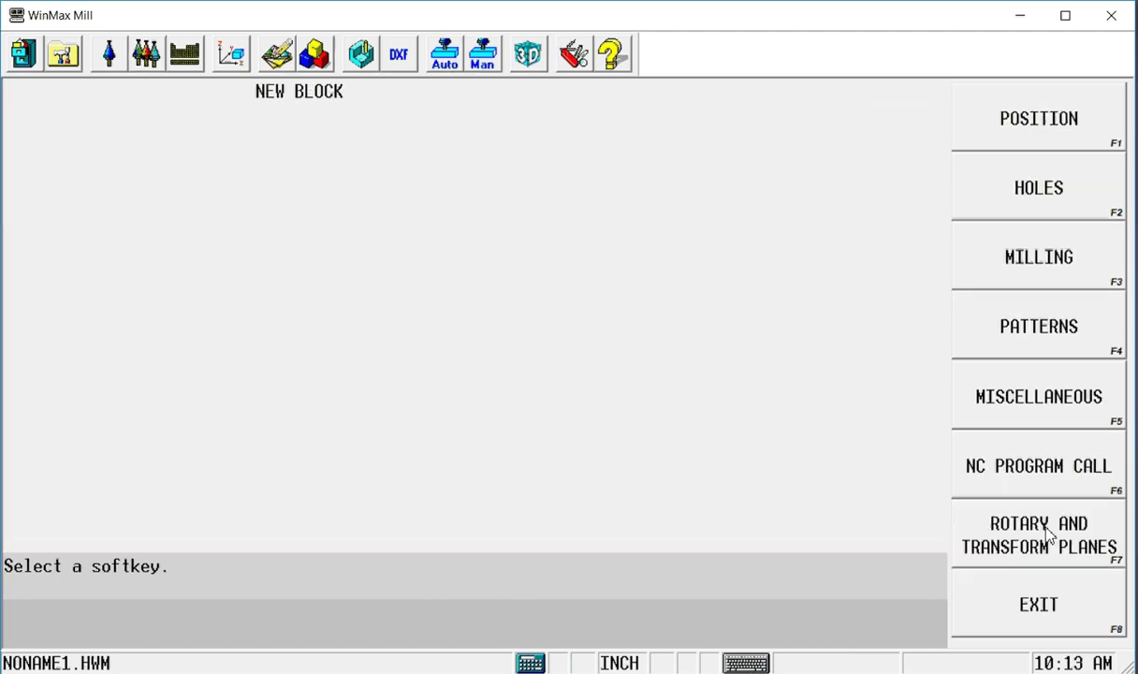
click(1029, 336)
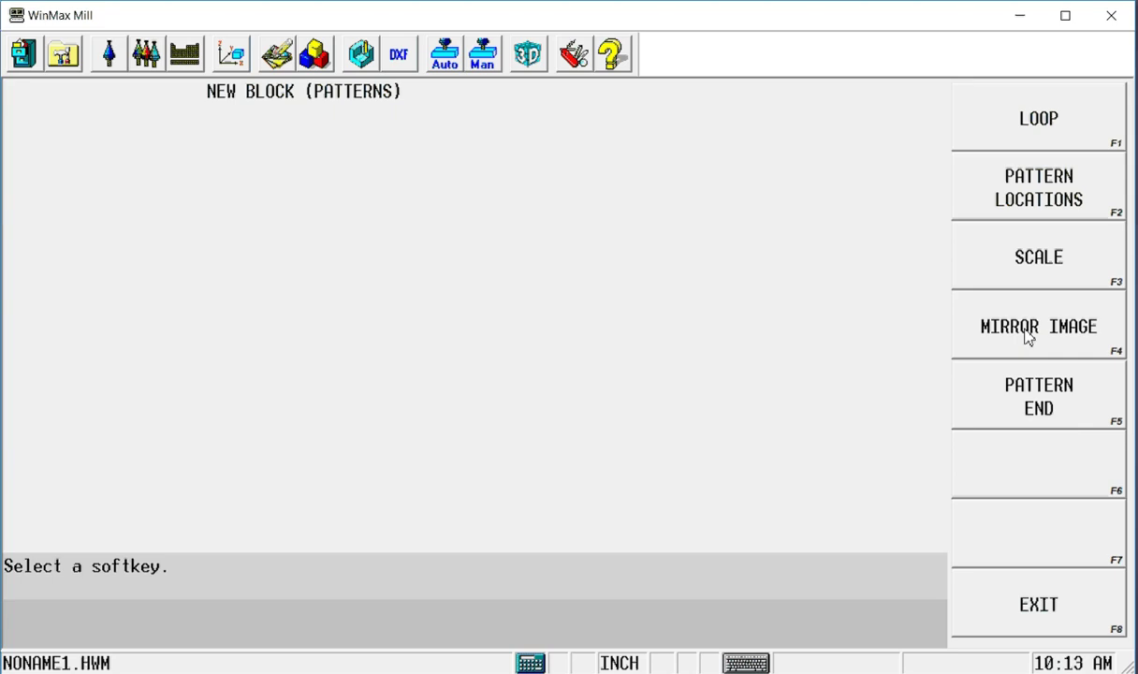
click(1057, 136)
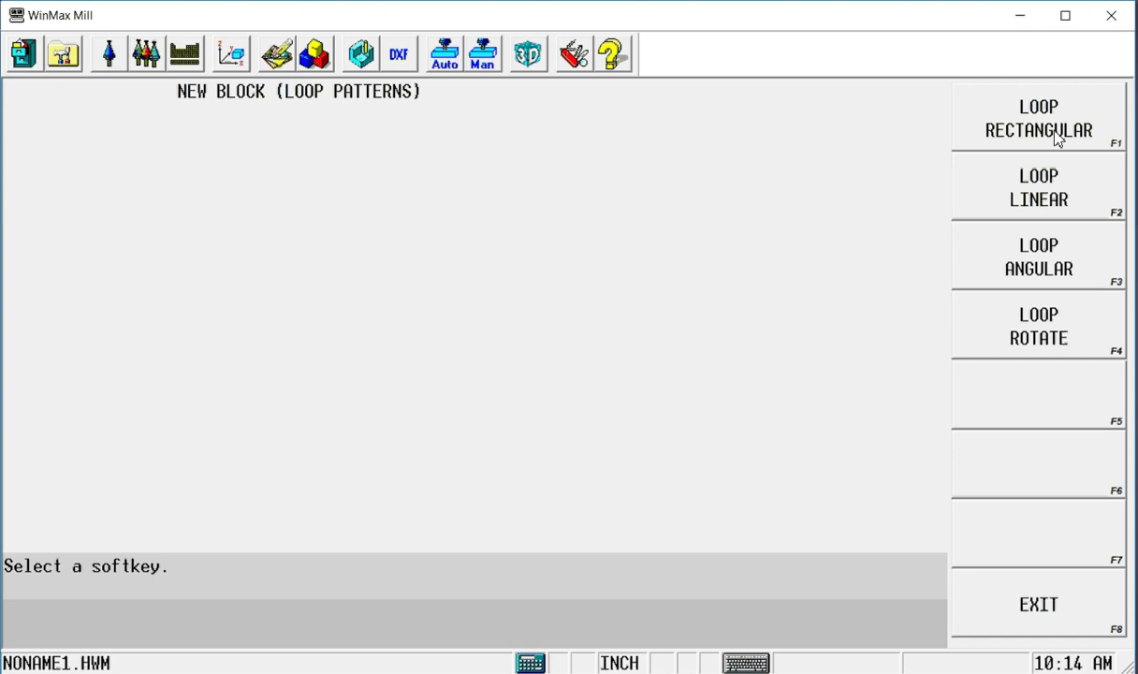
click(1039, 119)
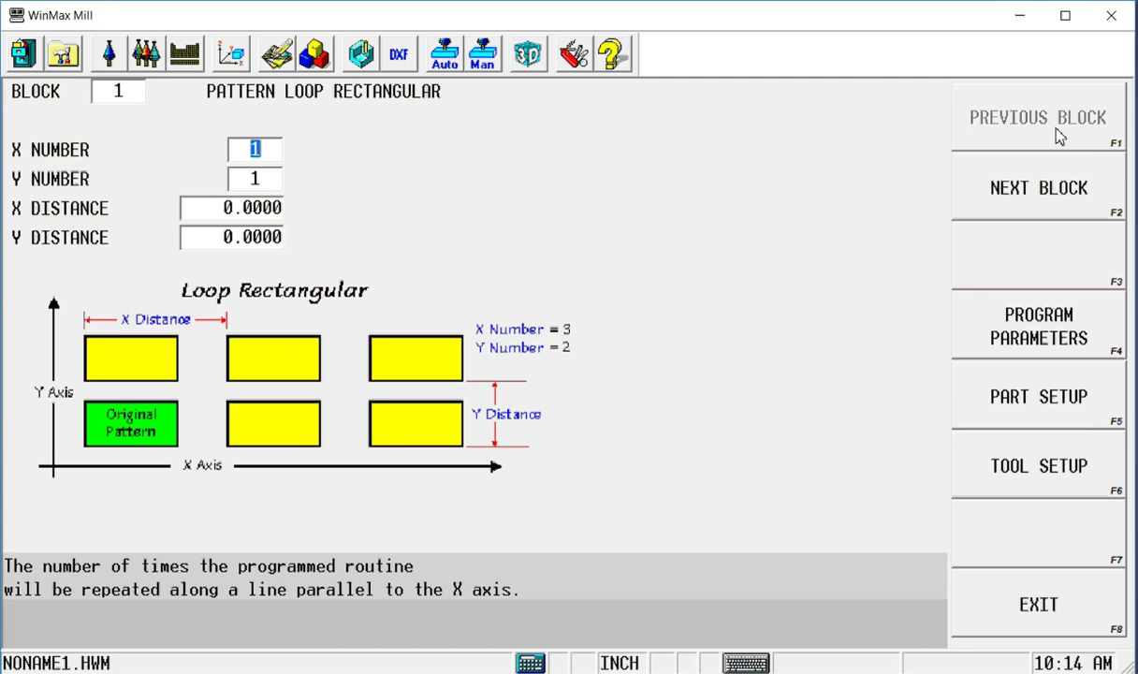
- Give the rectangular loop X number 4, Y number 3 and 7.0000 X and Y distances
text(4)
key(Return)
text(3)
key(Return)
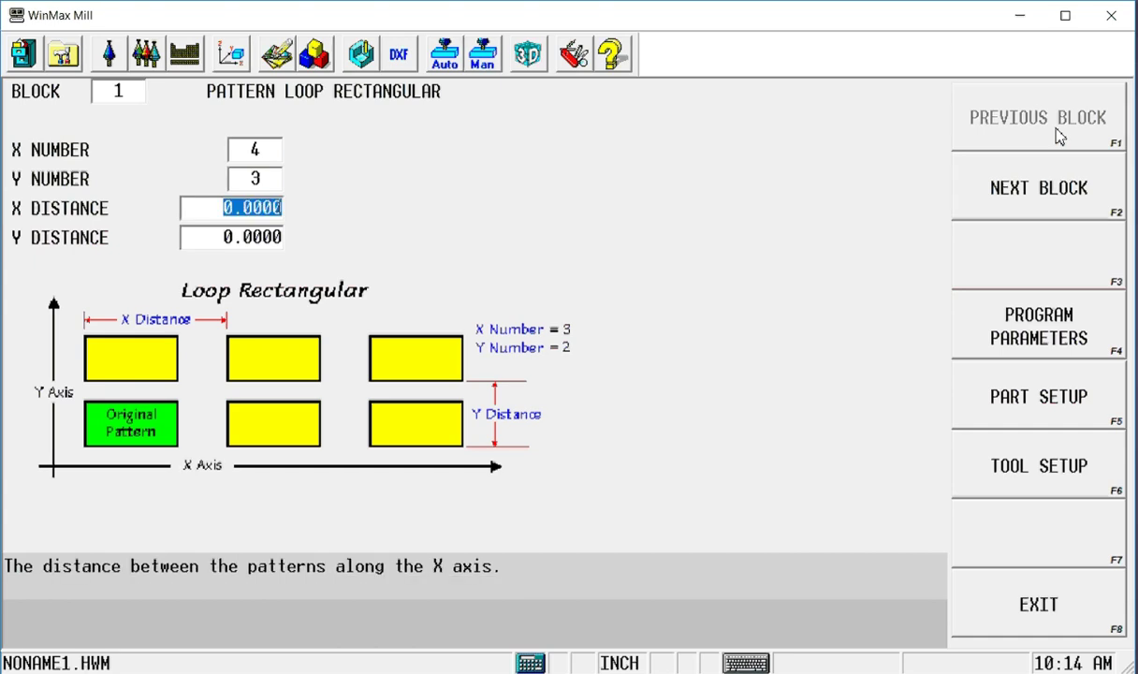
text(7)
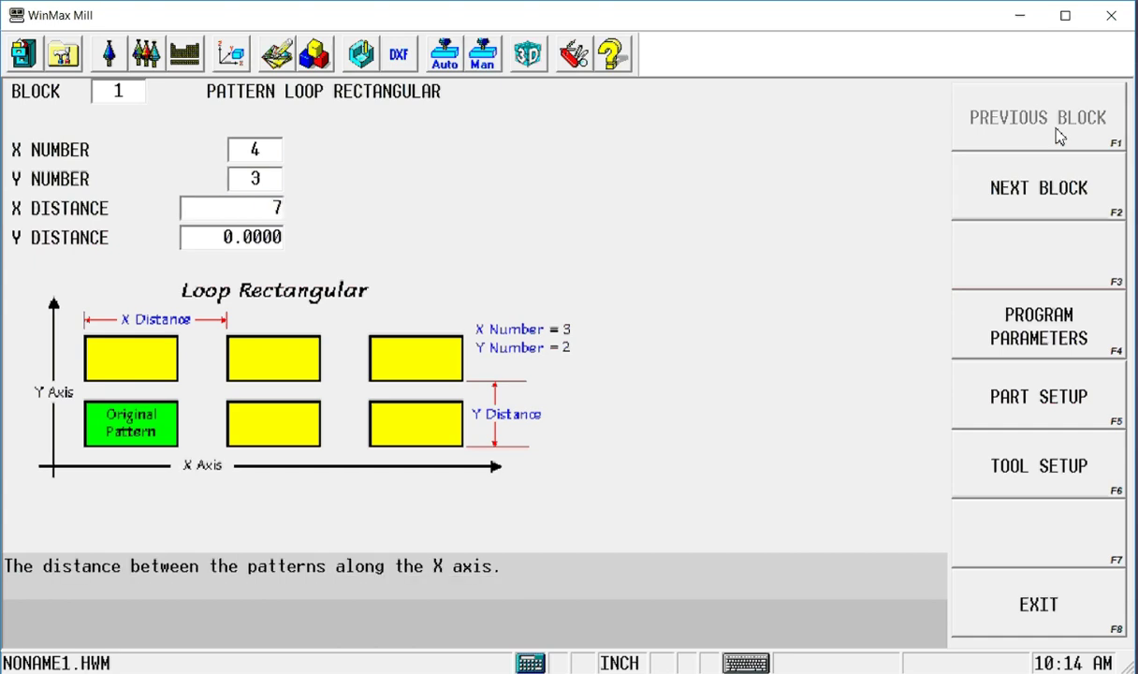
key(Return)
text(7)
key(Return)
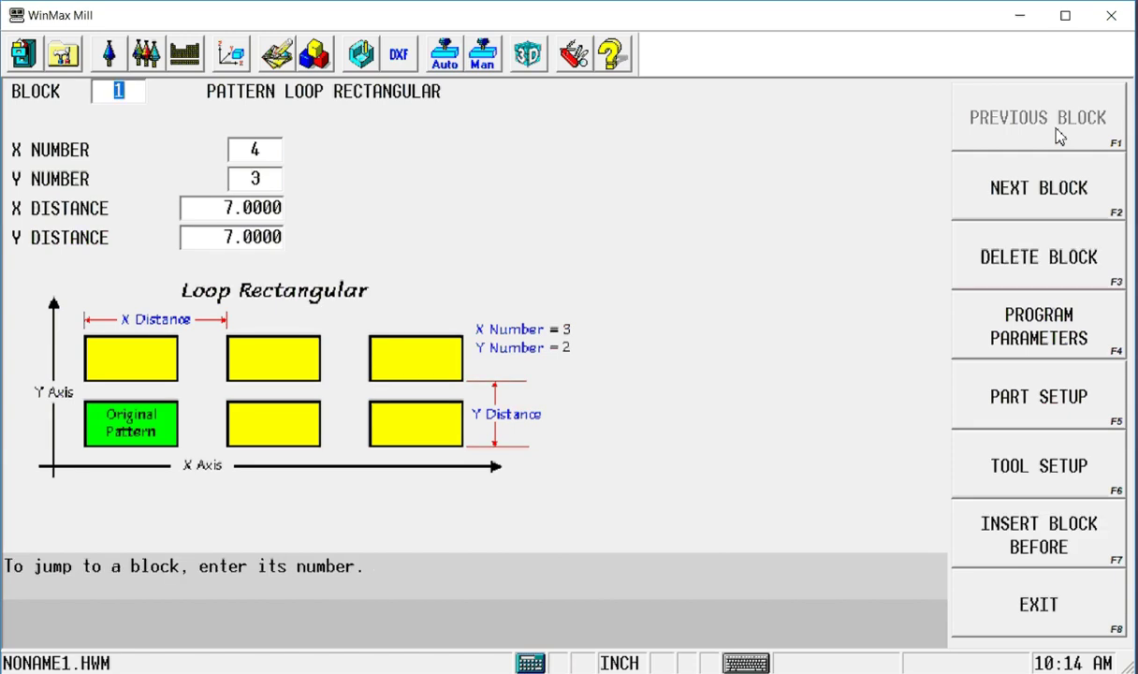
click(312, 56)
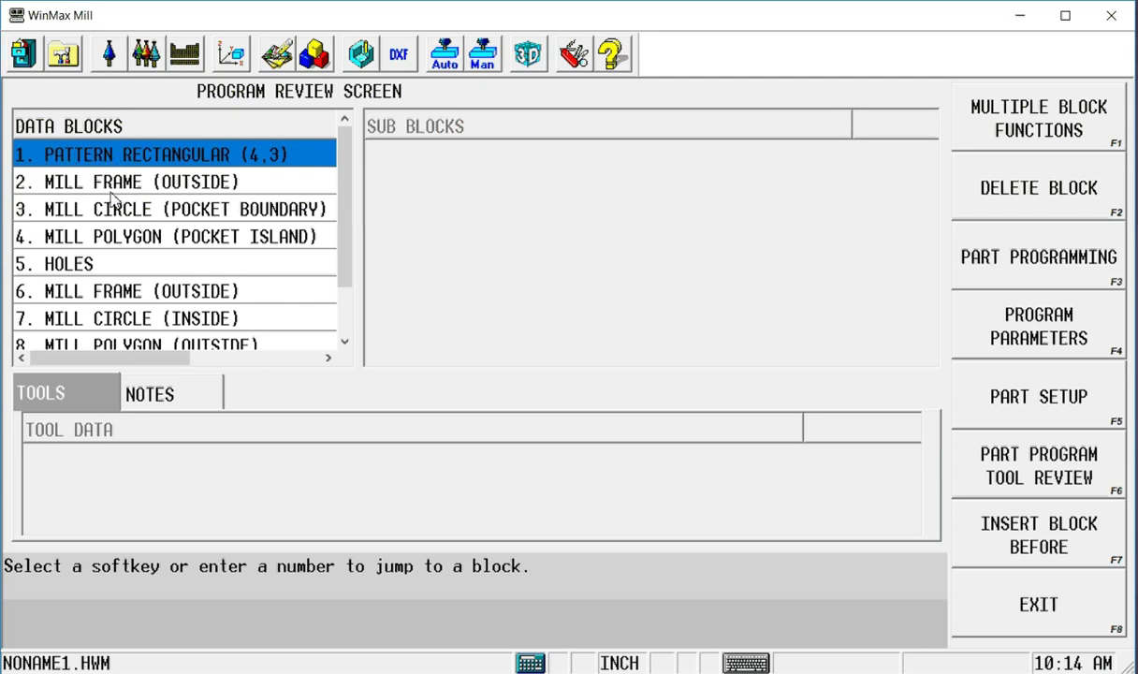
- Add a Pattern End block just before END OF PROGRAM
scroll(115, 271, down, 1)
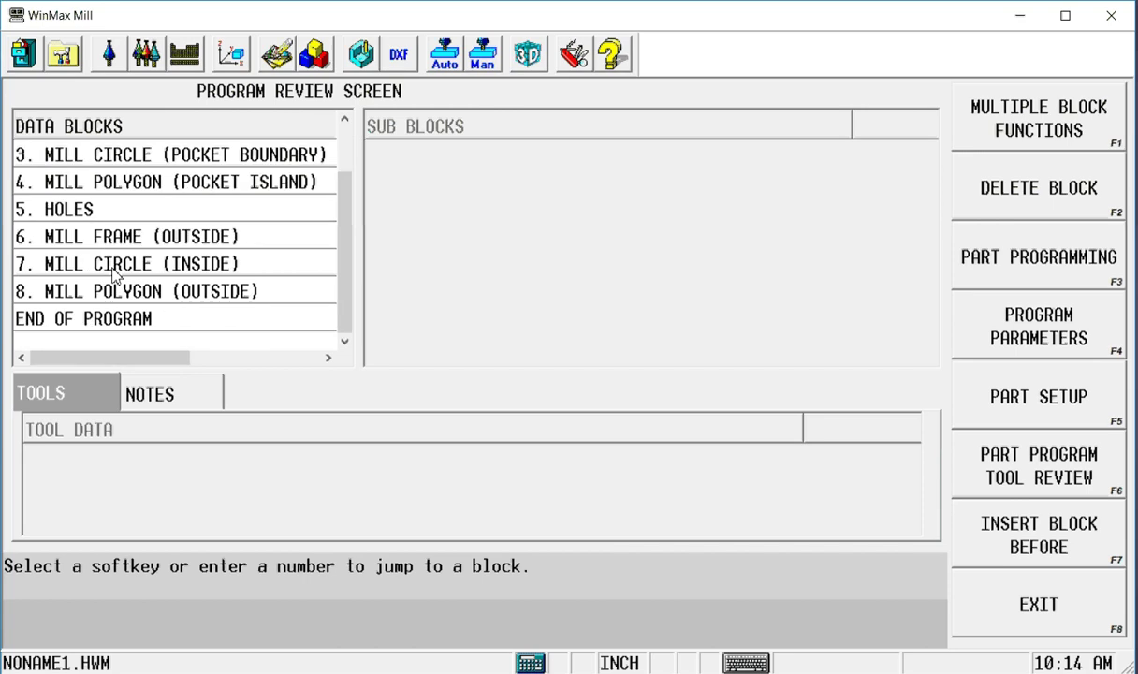
click(138, 321)
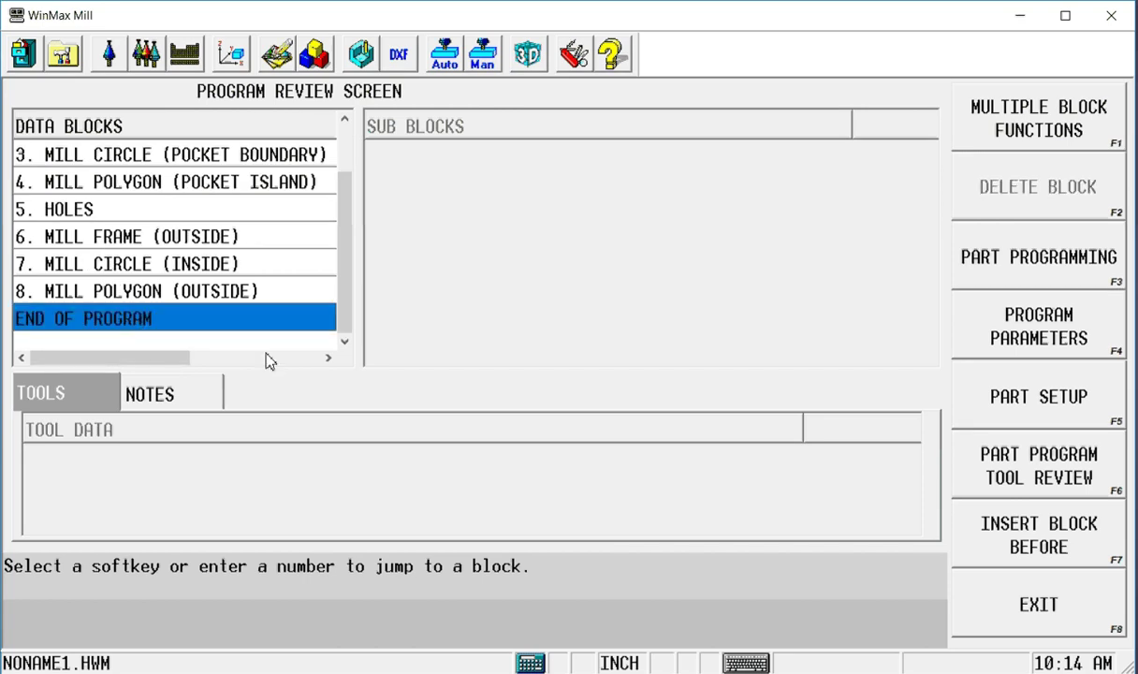
click(985, 516)
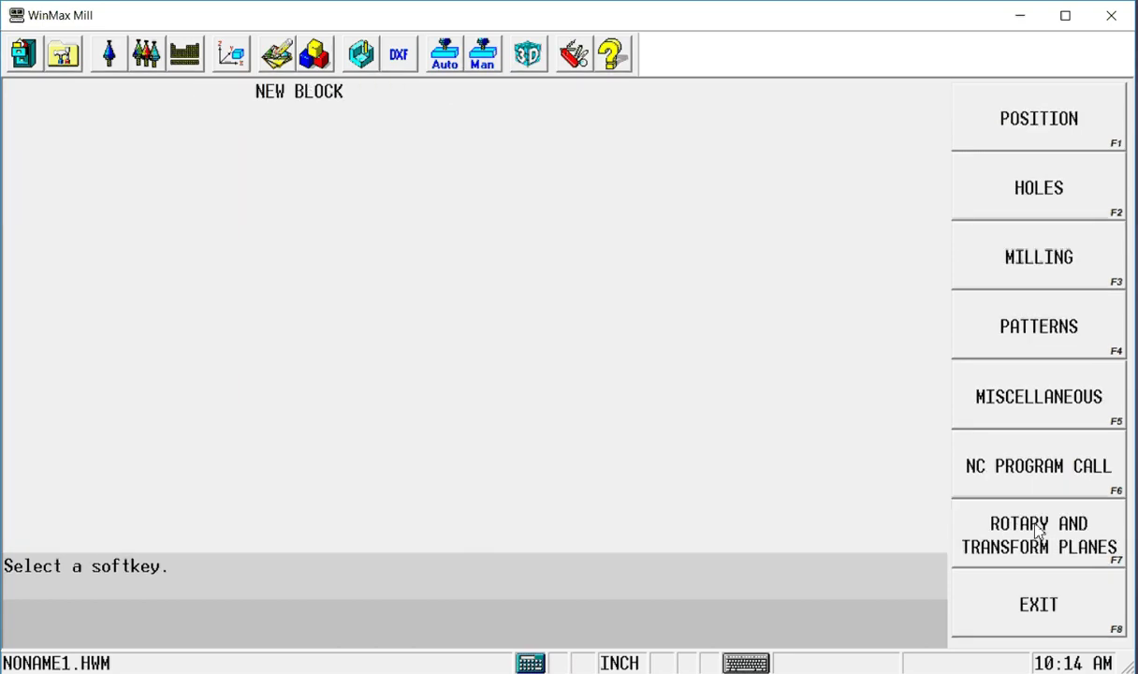
click(1024, 329)
click(1024, 401)
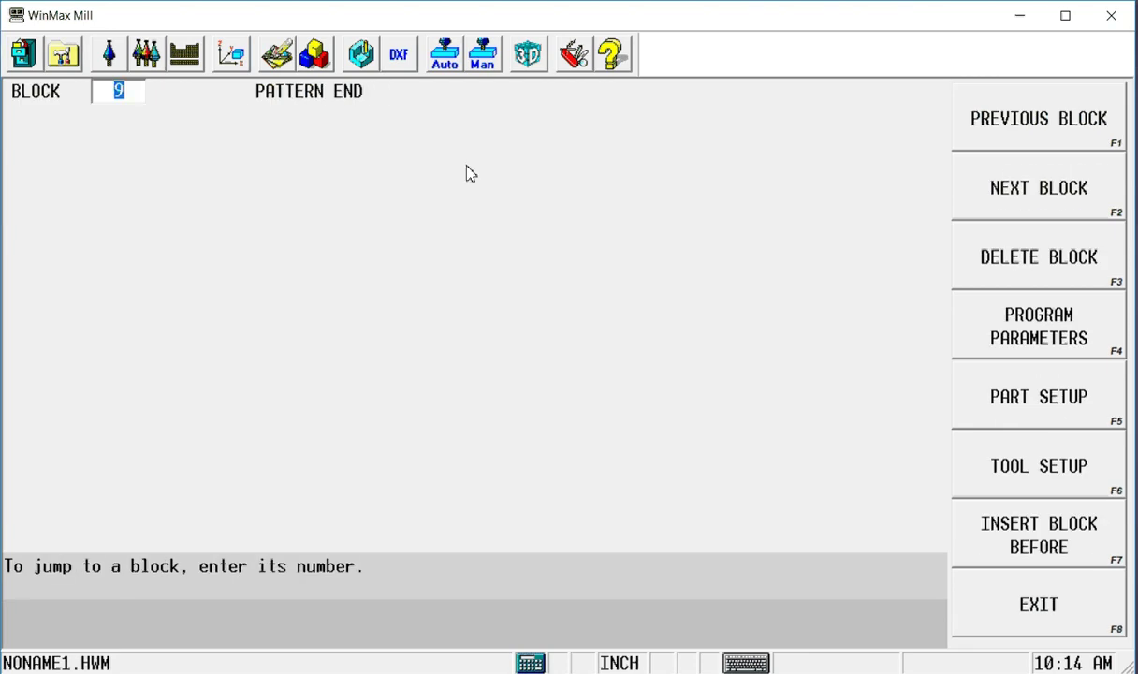
click(319, 62)
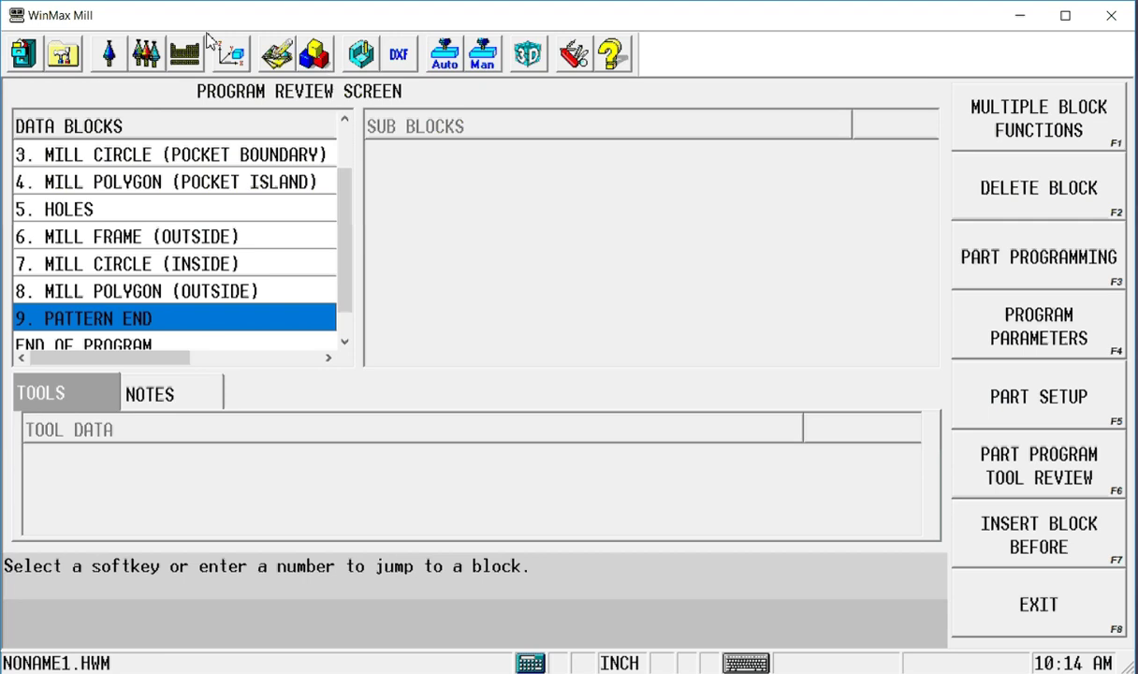
scroll(231, 266, up, 2)
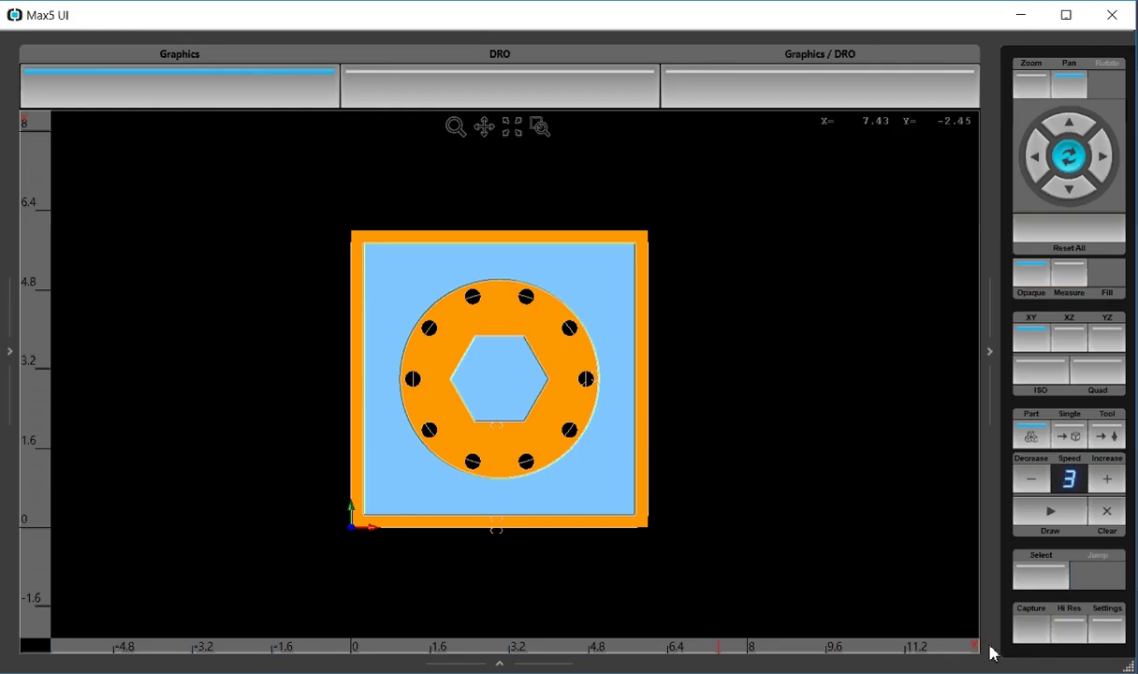
- Redraw the simulation with the new pattern and zoom out to fit the layout
click(1052, 513)
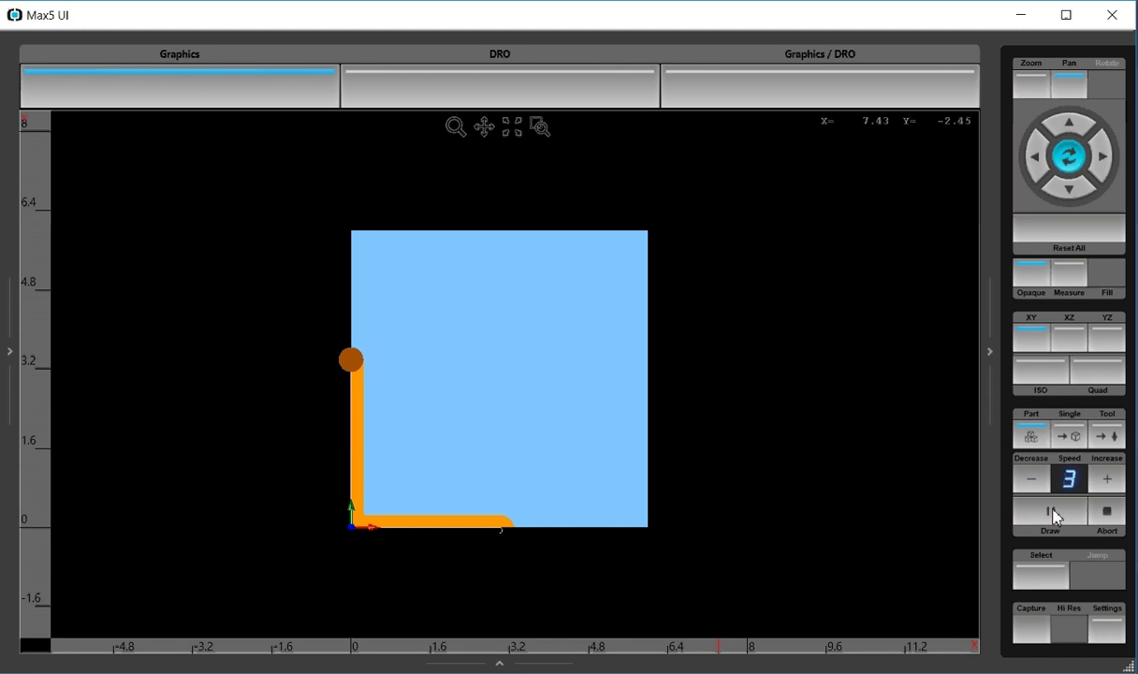
click(1032, 86)
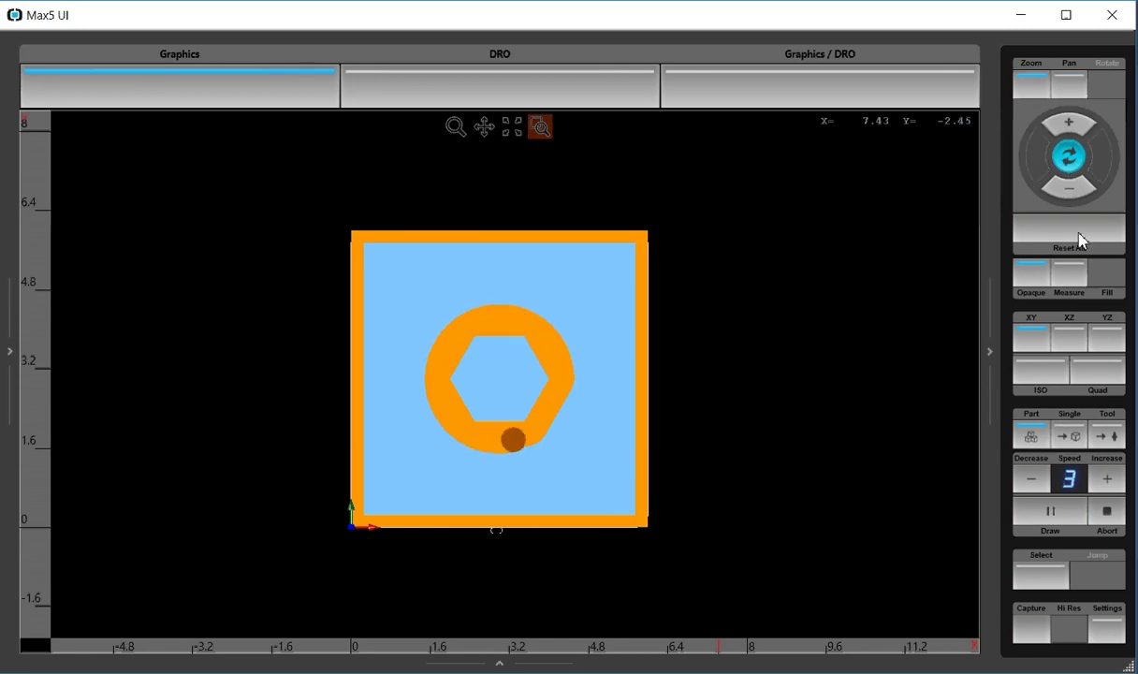
click(1073, 194)
click(1073, 193)
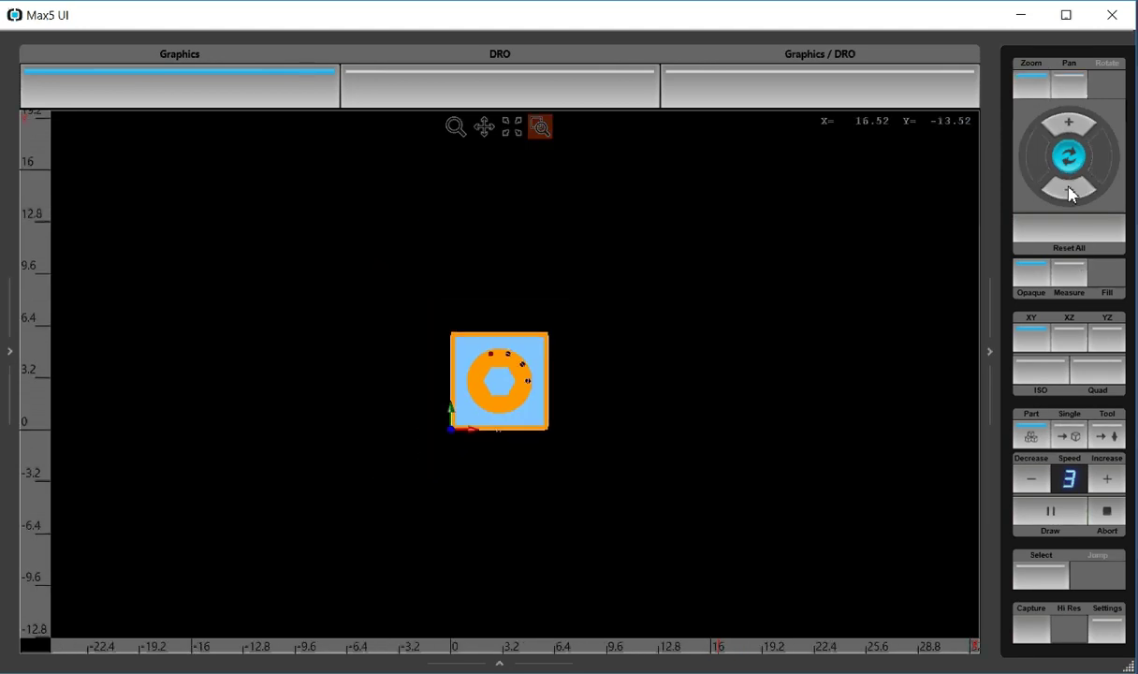
- Raise the draw speed to 6 and pan the view to centre the twelve-part grid
click(1114, 481)
click(1113, 481)
click(1114, 481)
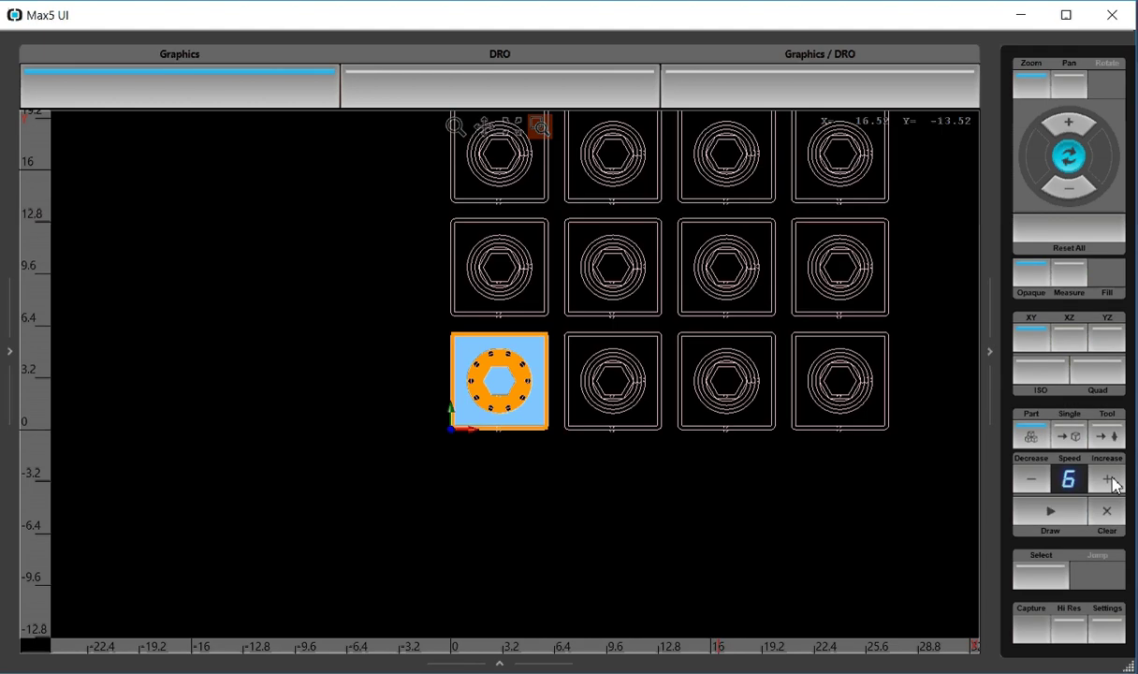
scroll(838, 351, up, 2)
scroll(838, 352, down, 3)
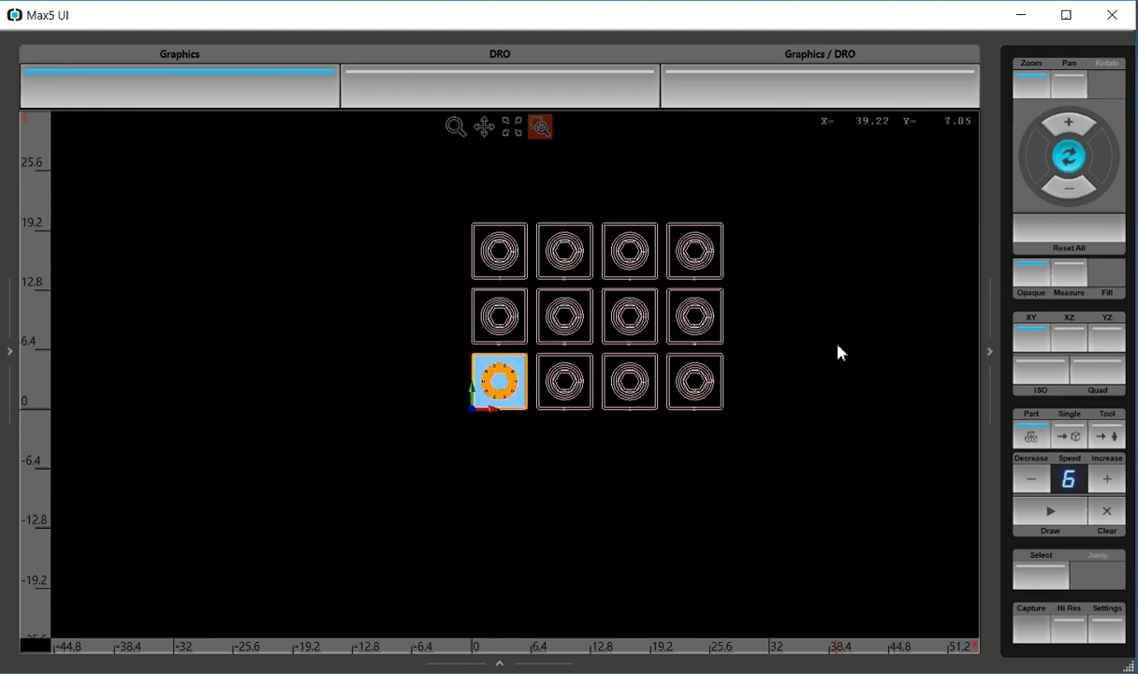
scroll(814, 285, up, 1)
click(1069, 84)
drag(882, 205, 790, 230)
scroll(719, 246, up, 2)
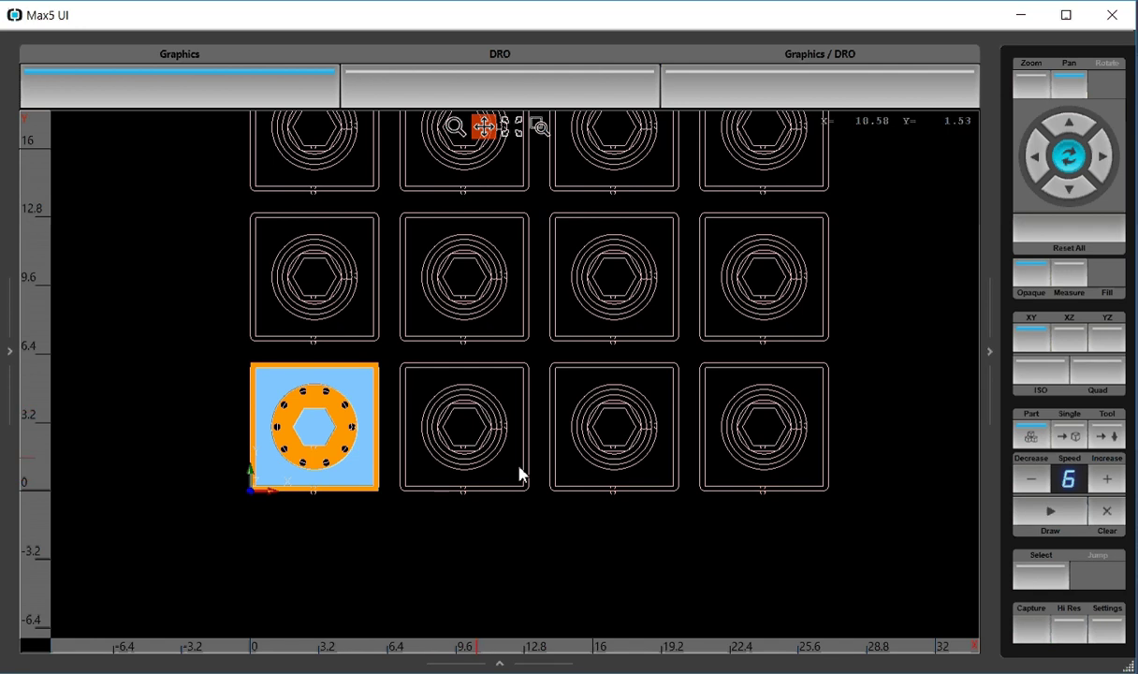
- Turn on part surface outlines for all parts in the display settings
click(1100, 635)
click(630, 158)
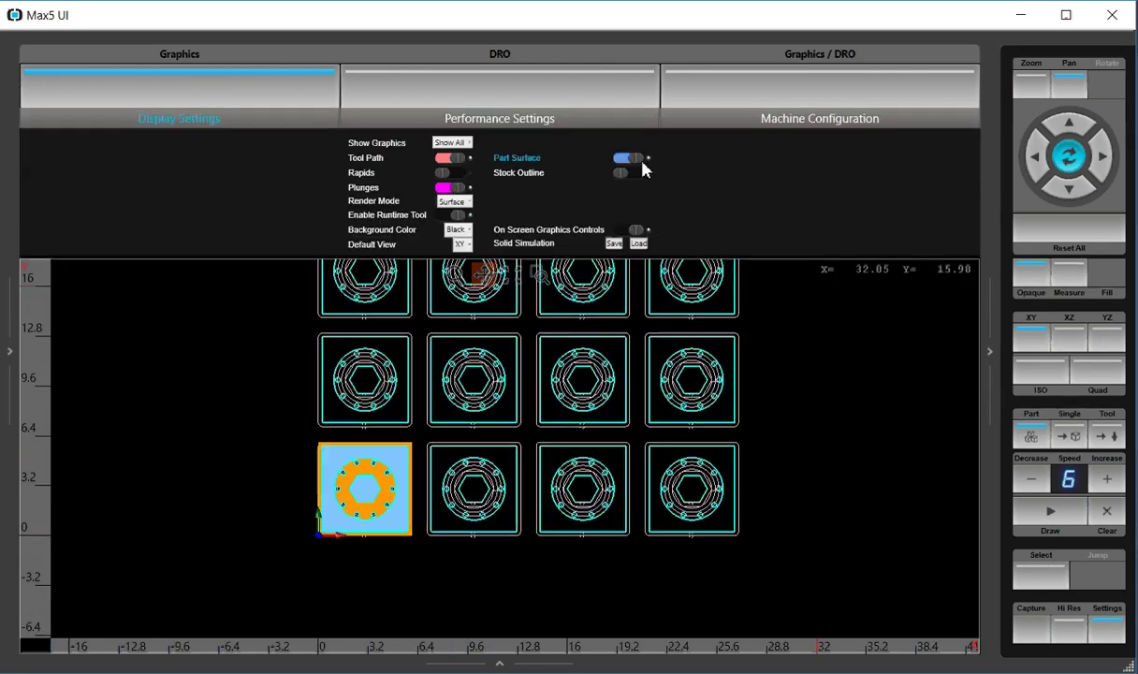
click(1101, 627)
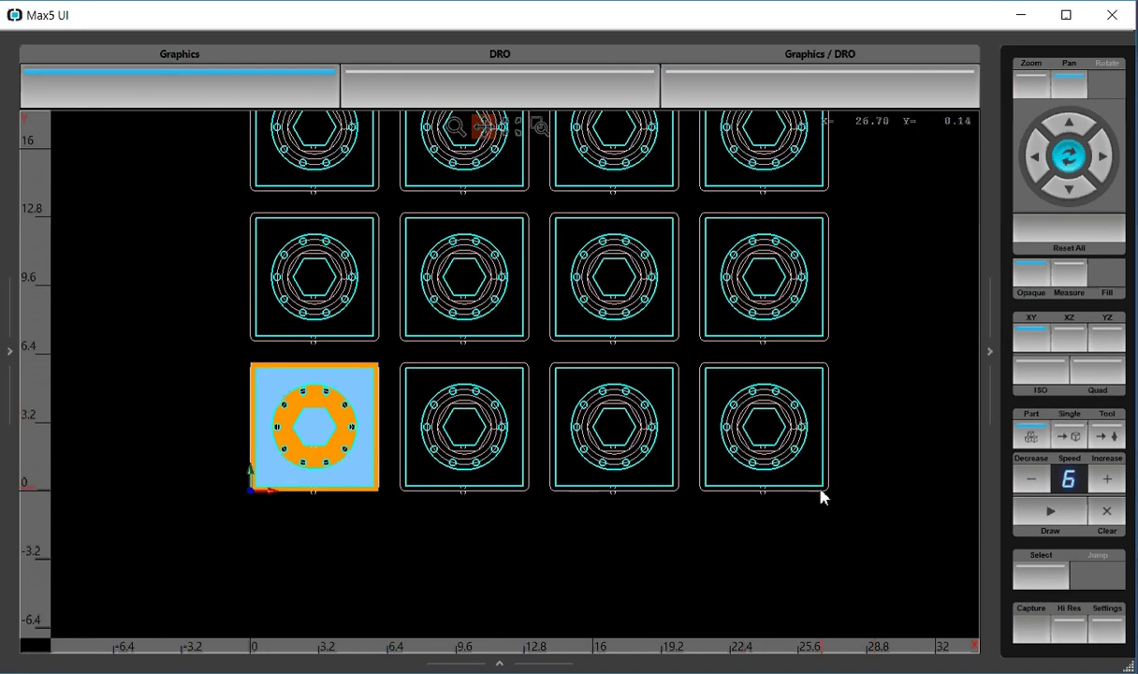
scroll(822, 507, down, 1)
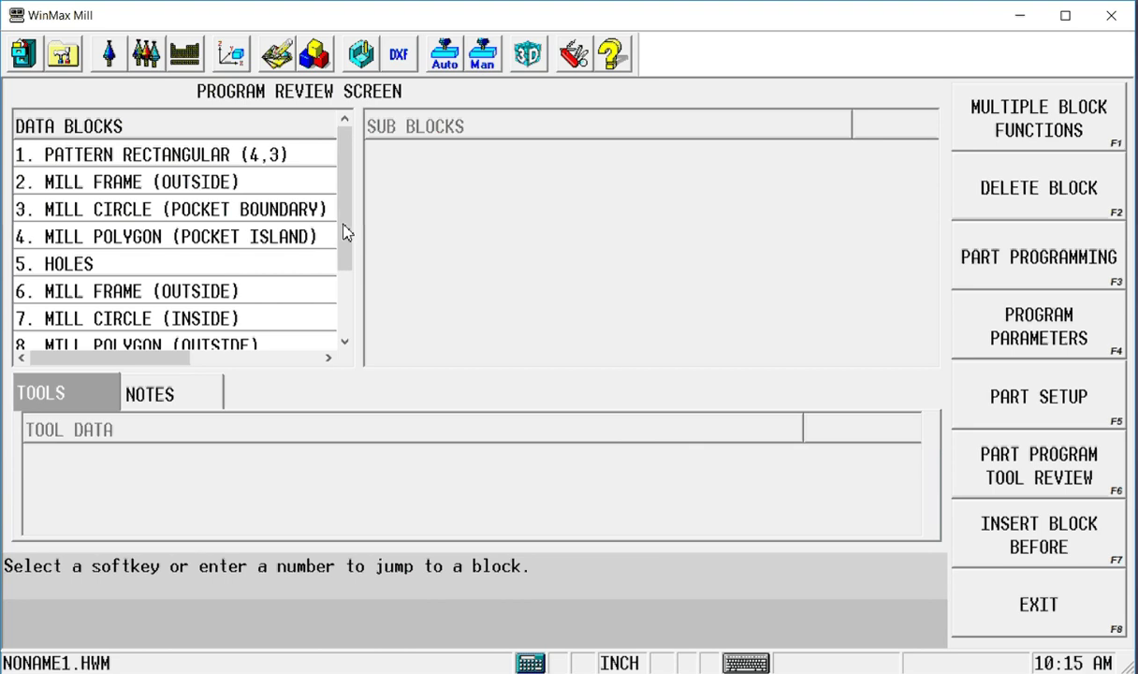
- Insert a Loop Rotate pattern block before block 2
click(150, 180)
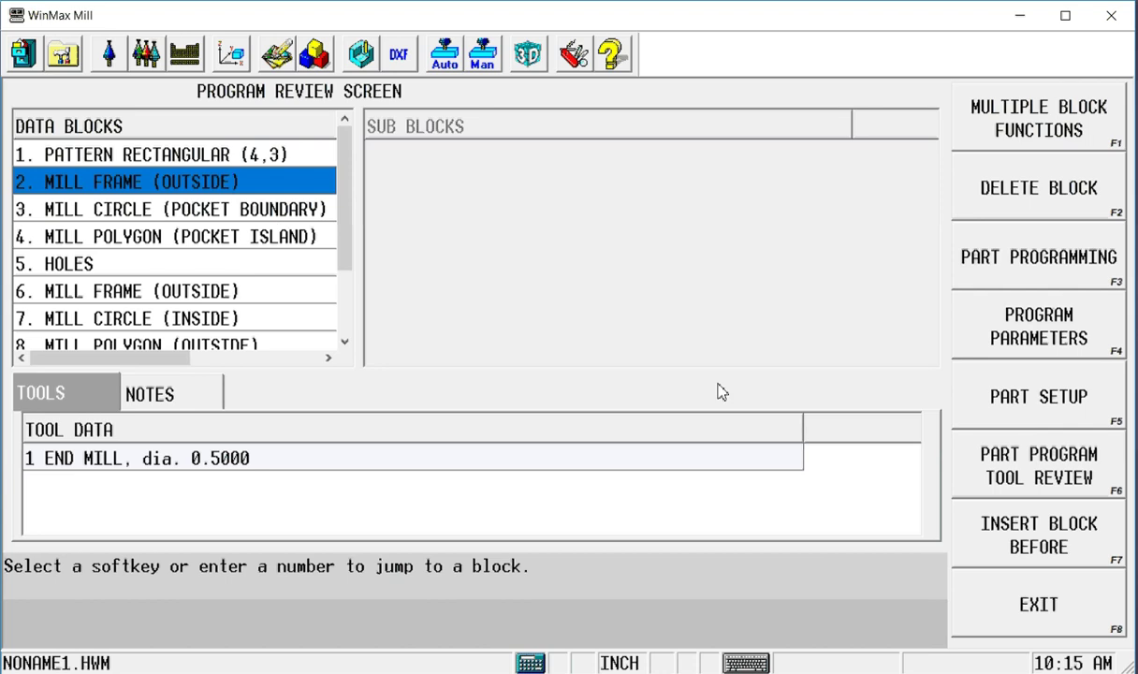
click(966, 518)
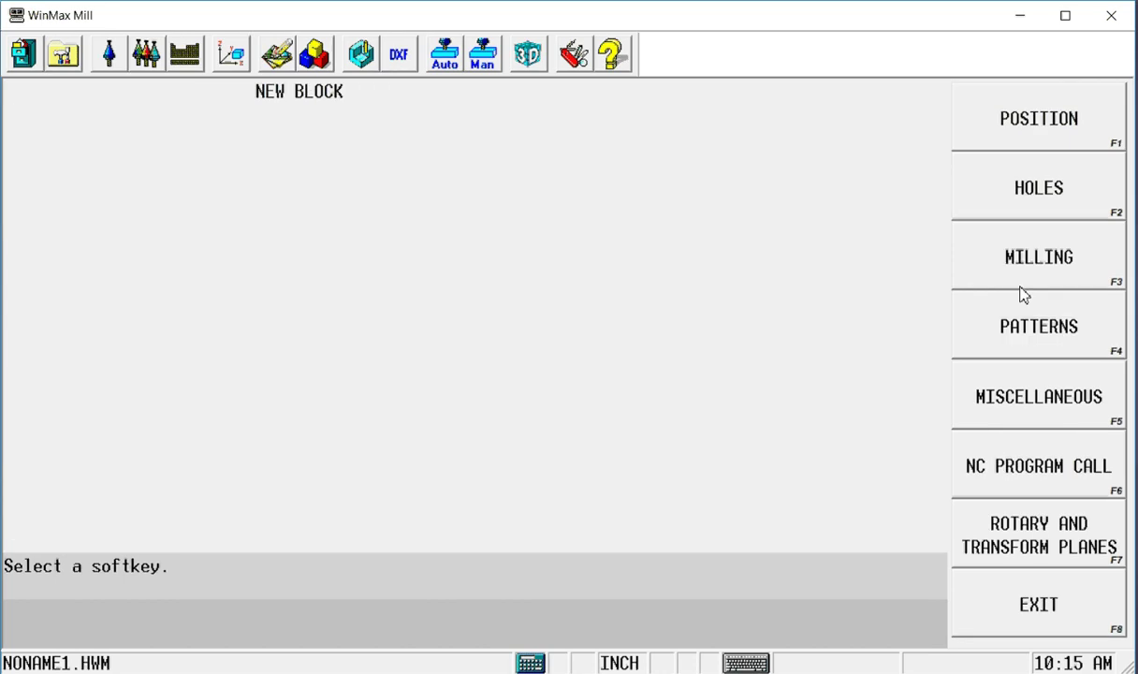
click(1015, 323)
click(1010, 139)
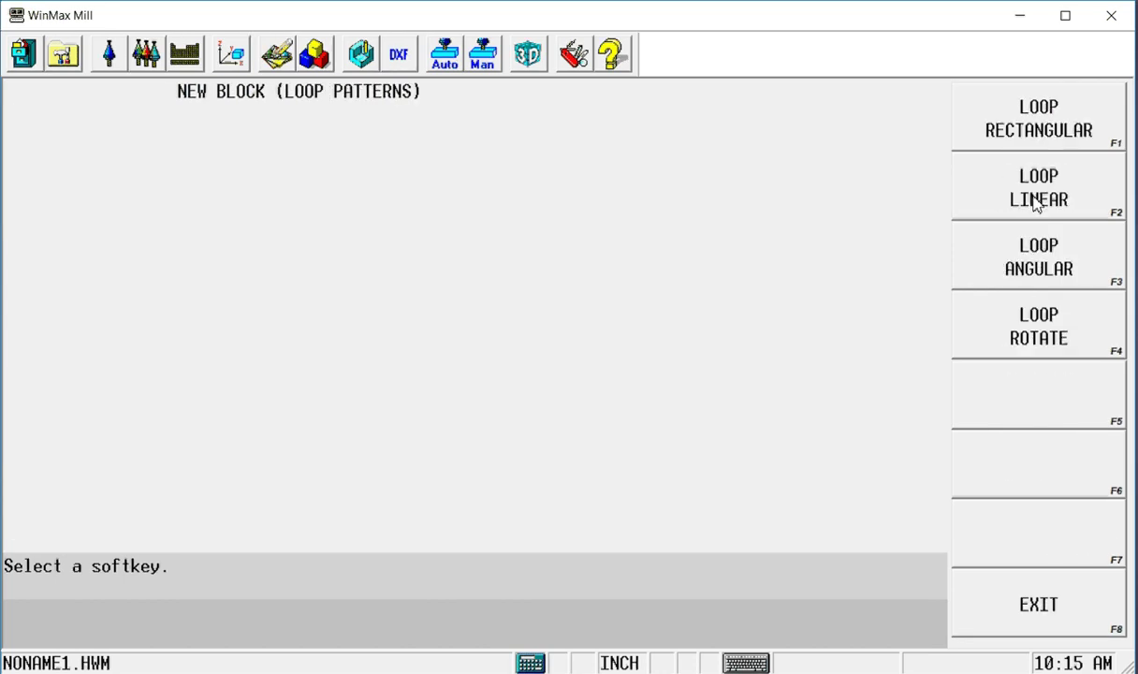
click(992, 318)
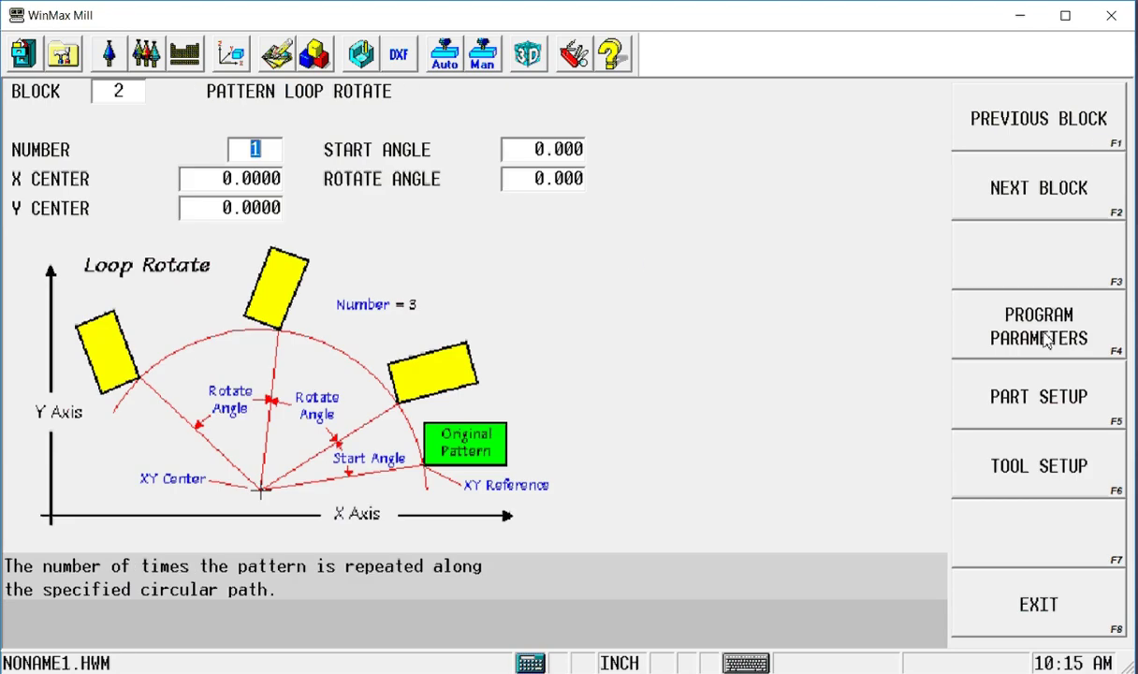
- Set the rotate centre to X 3, Y 3 with 45° start and rotate angles
click(272, 169)
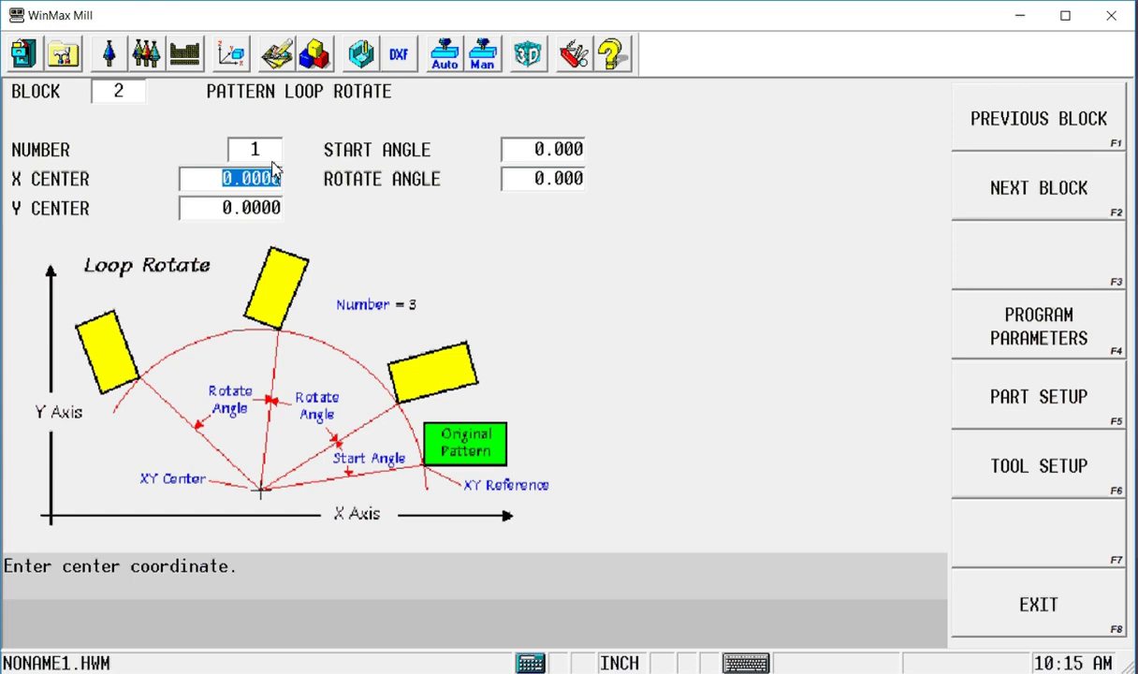
text(3)
key(Return)
text(3)
key(Return)
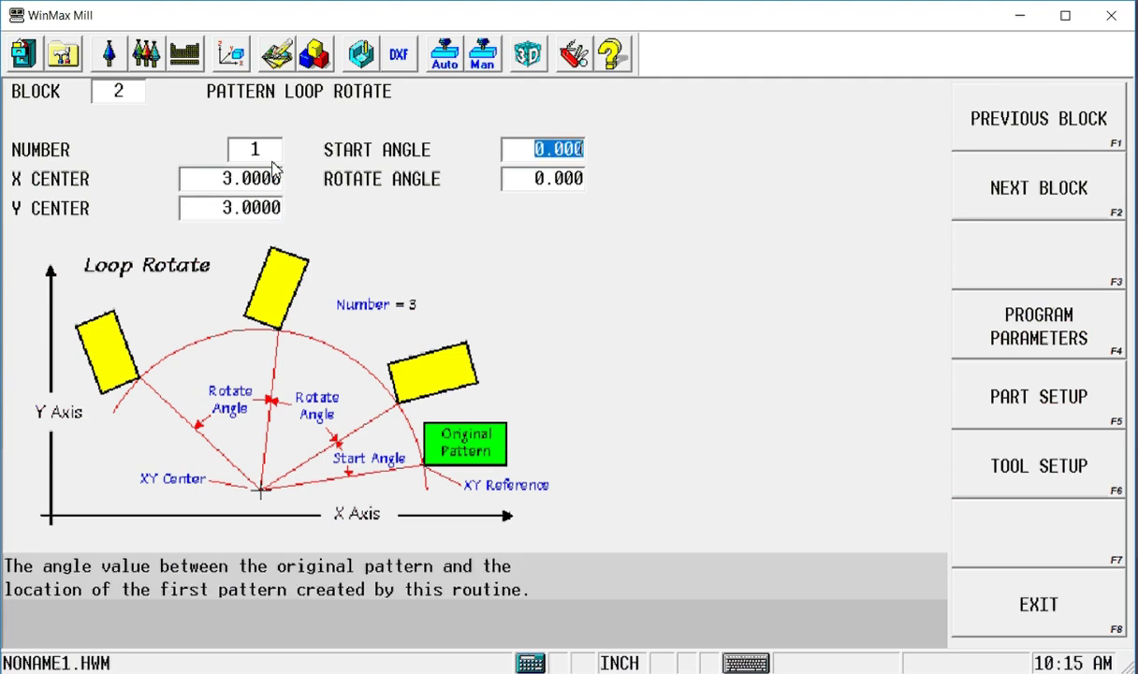
text(45)
key(Return)
text(45)
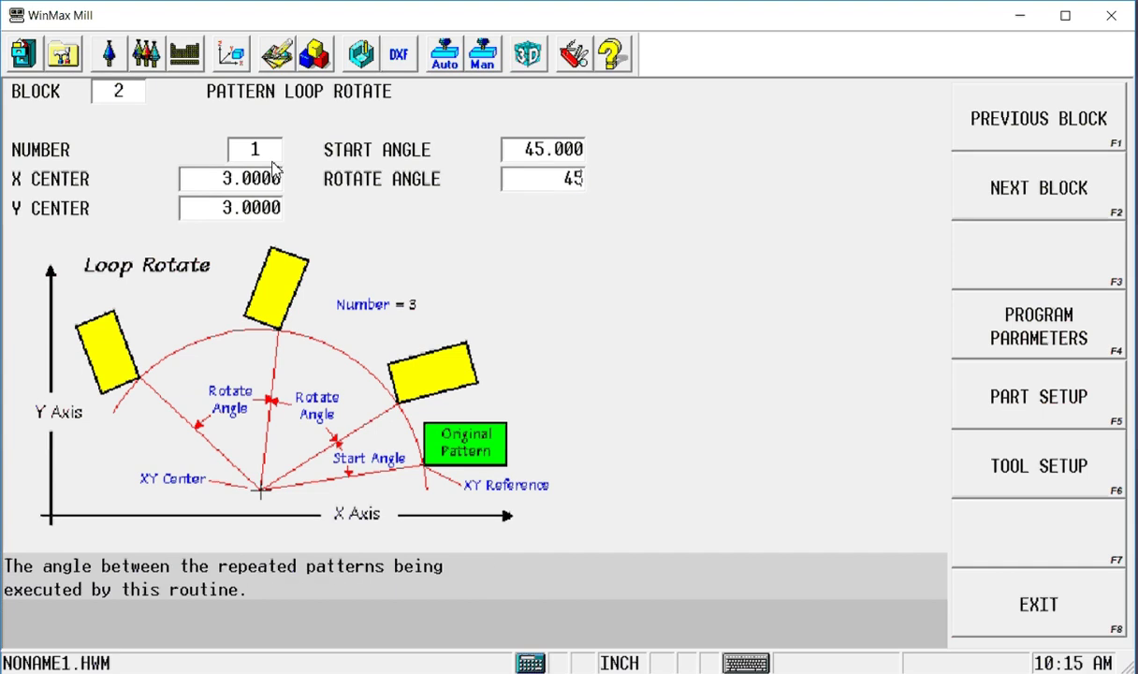
key(Return)
click(276, 55)
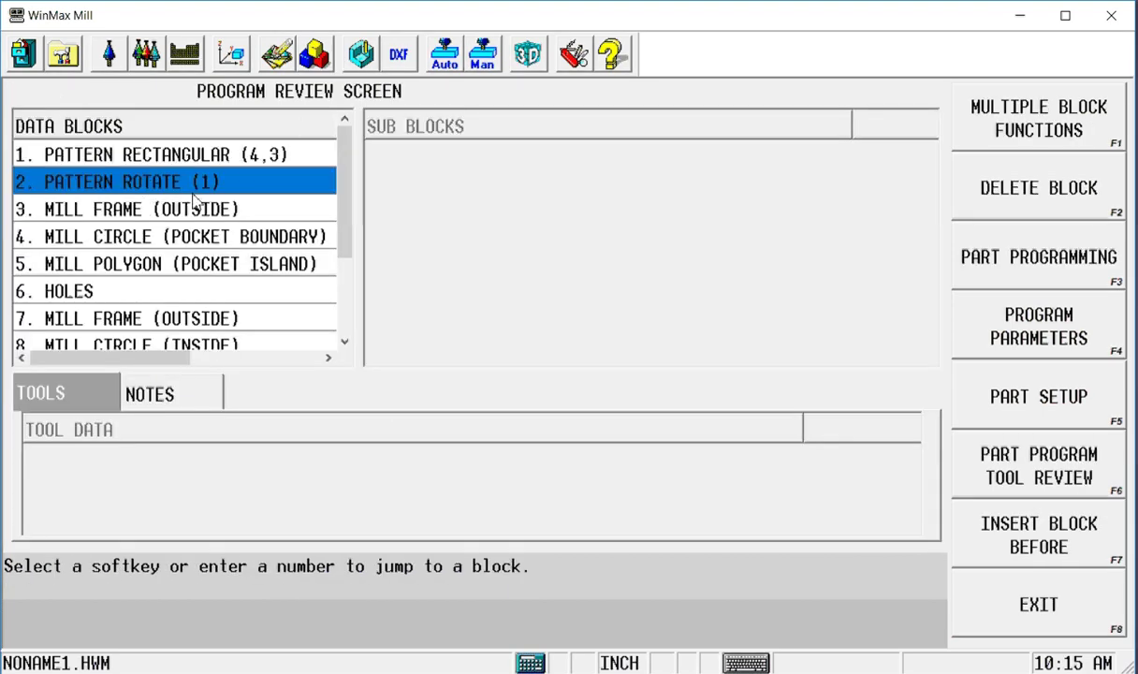
- Add a Pattern End block before END OF PROGRAM to close the rotate loop
scroll(192, 280, down, 2)
click(198, 321)
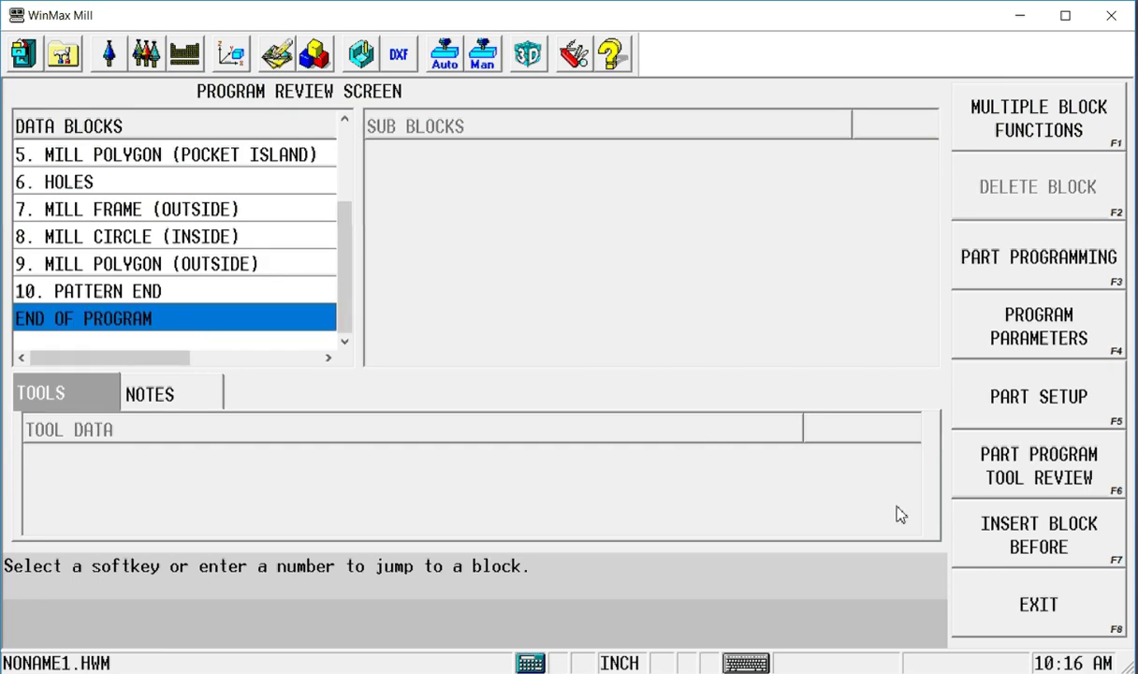
click(1030, 533)
click(1036, 375)
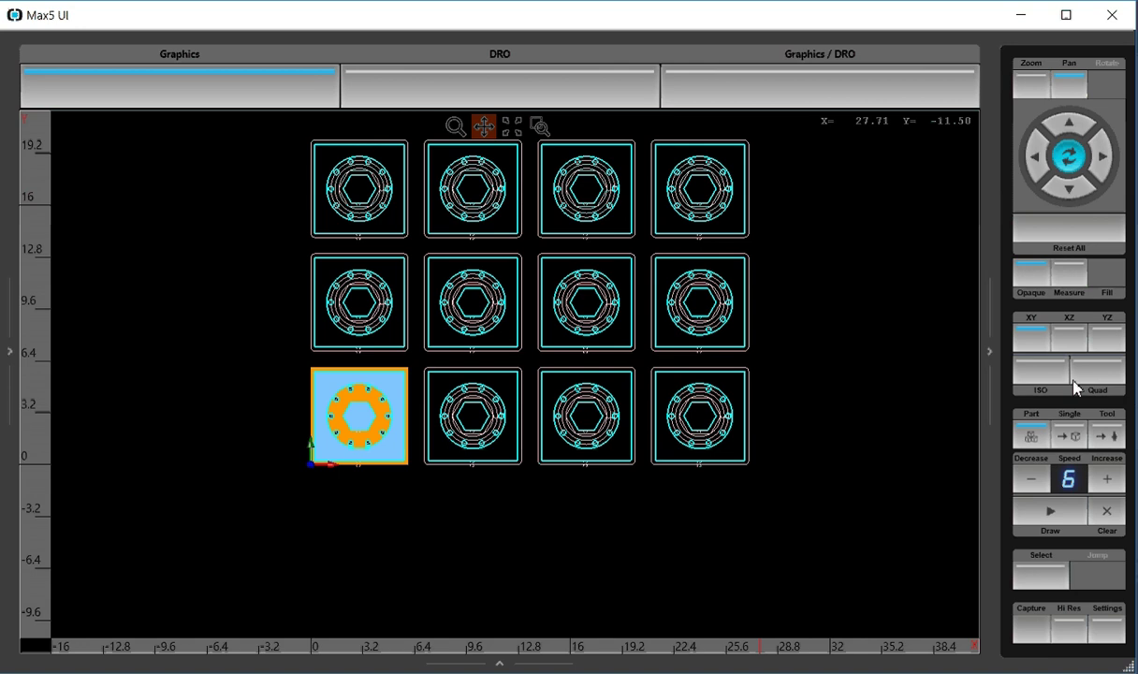
- Redraw the toolpath to show the twelve parts rotated 45°, then return to the block list
click(1052, 514)
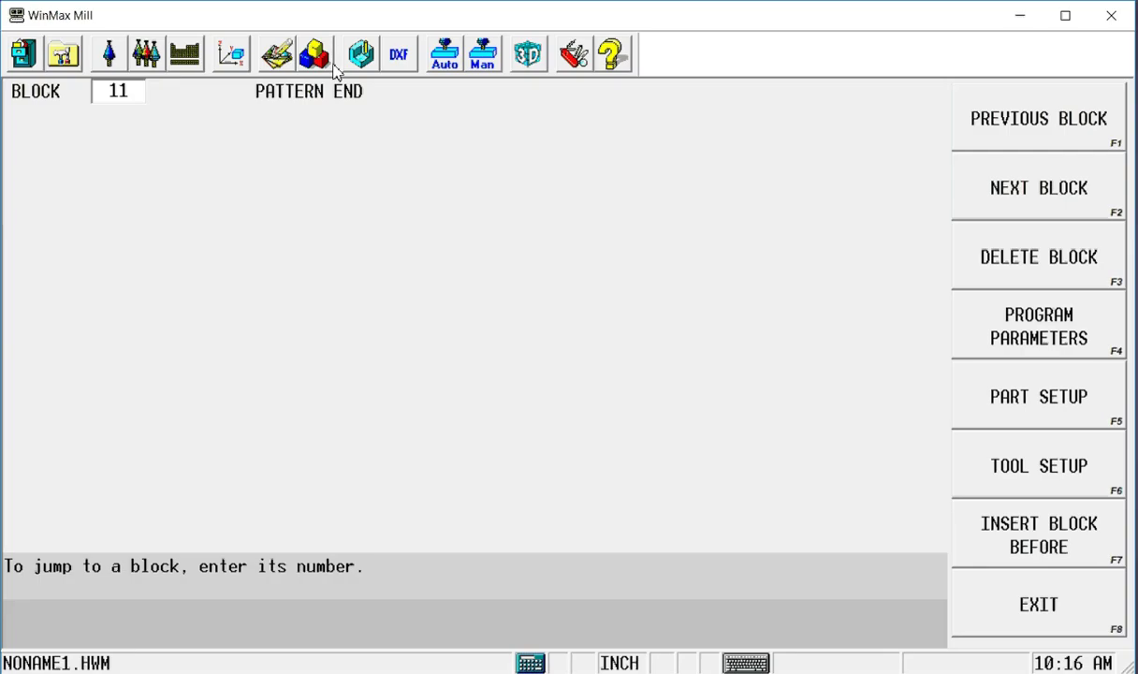
click(317, 56)
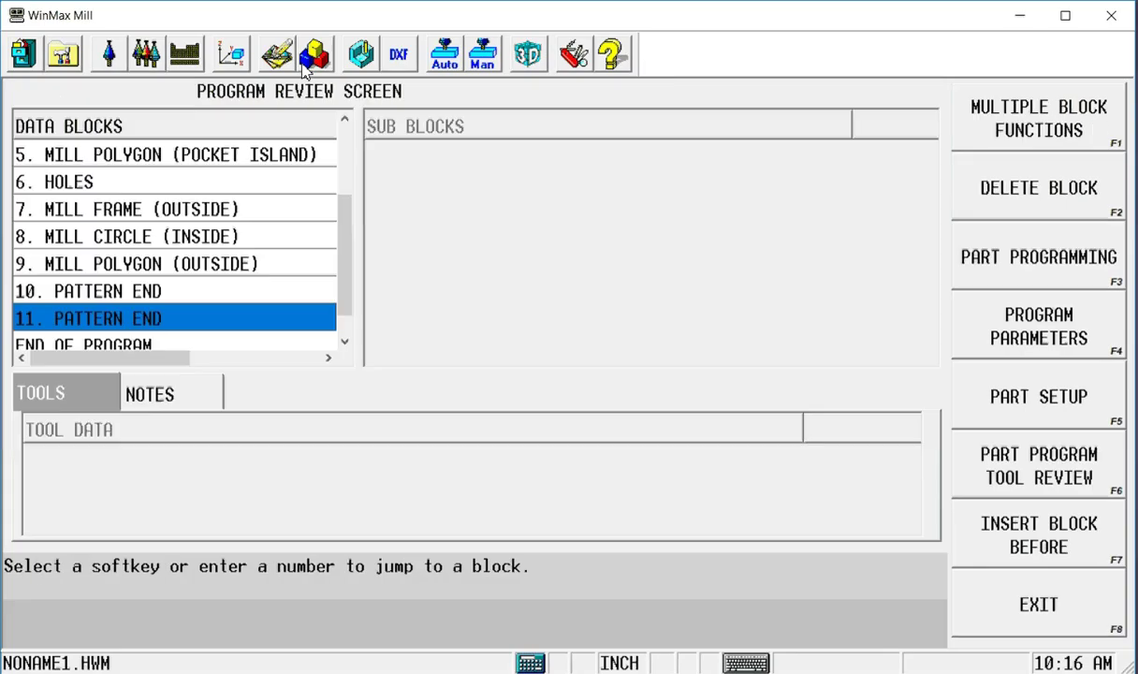
- Insert a Pattern Scale block ahead of the Pattern Rotate block
scroll(222, 155, up, 2)
click(185, 209)
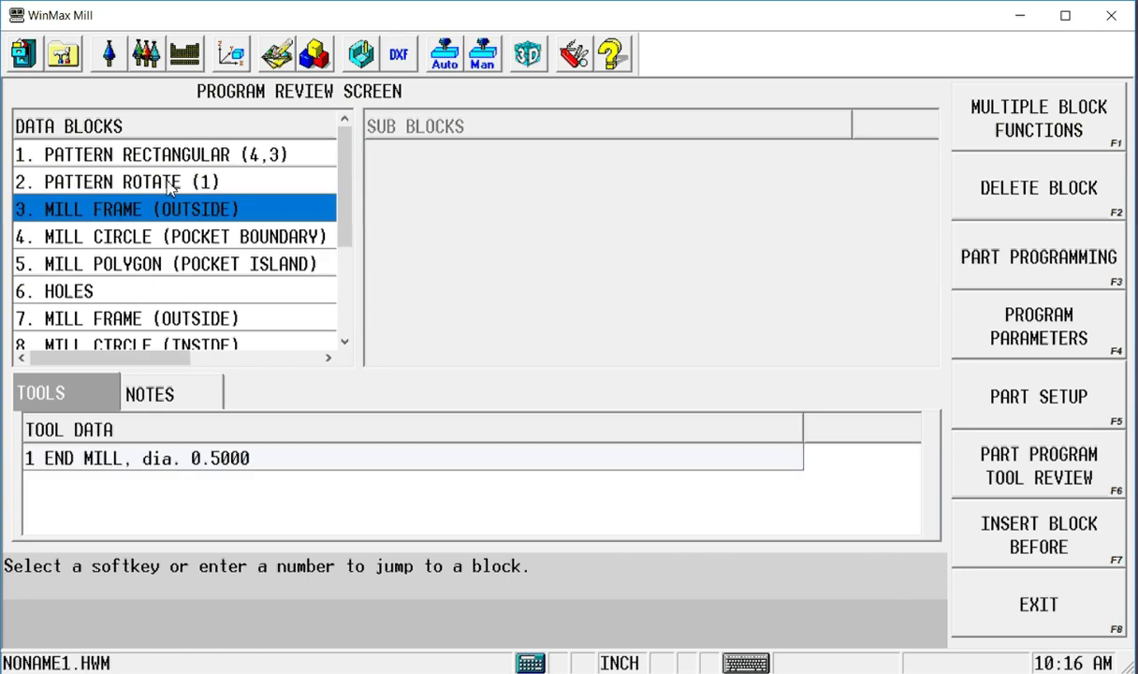
click(169, 187)
click(960, 524)
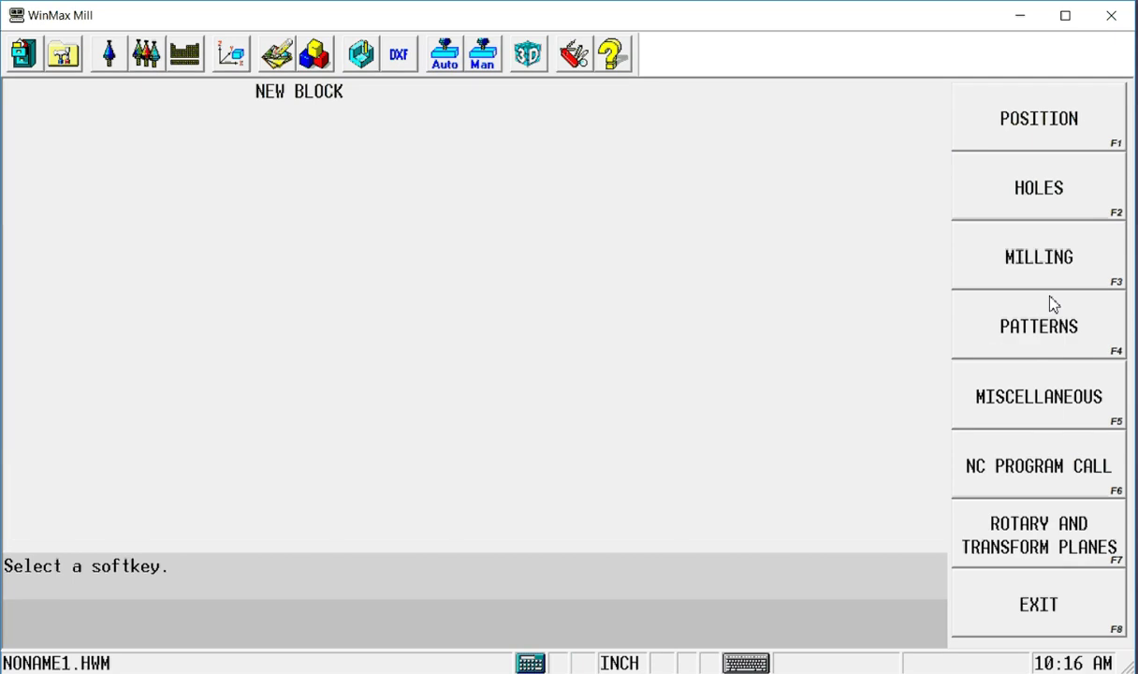
click(1036, 333)
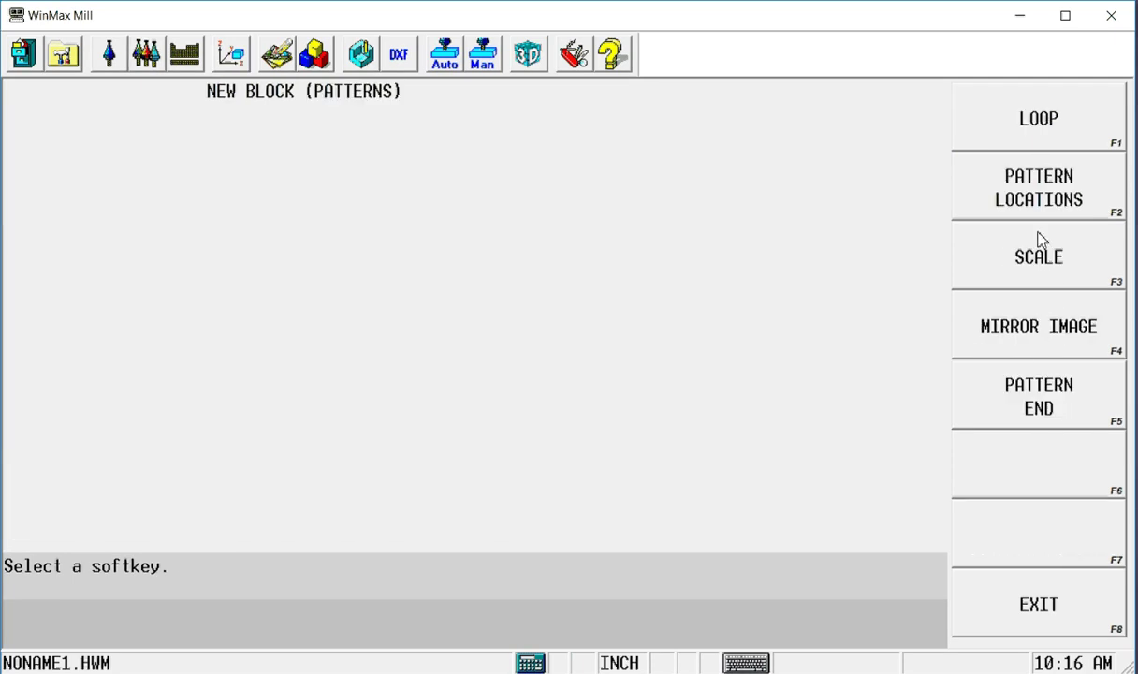
click(1042, 241)
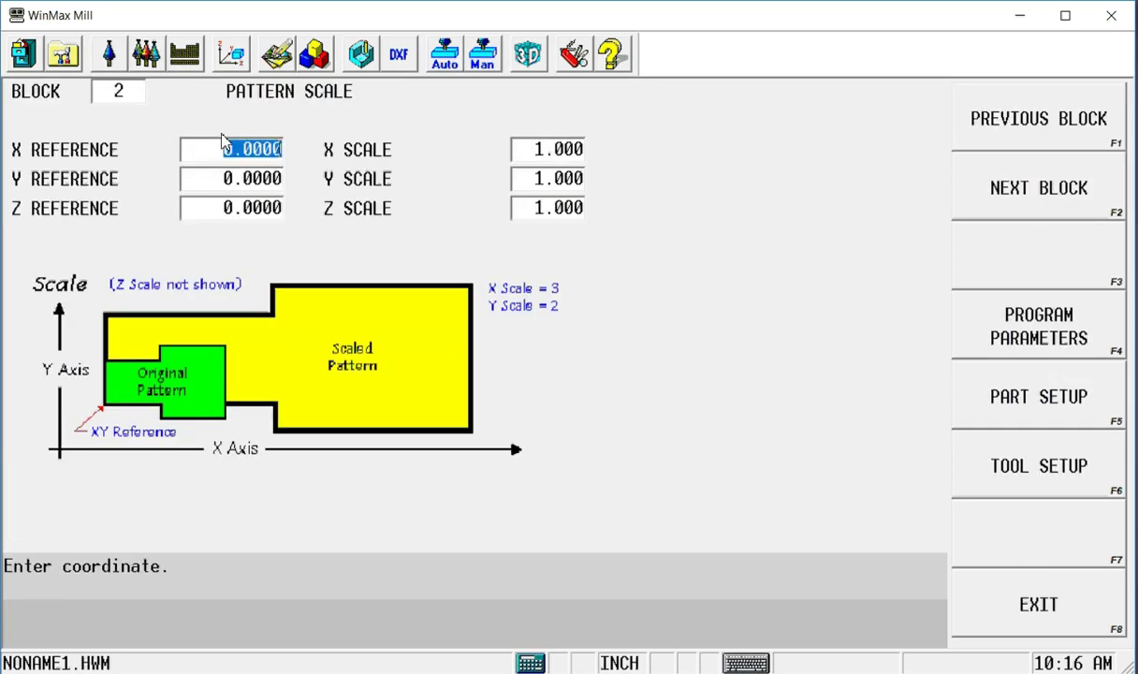
- Set the X and Y scale factors to 0.5
click(543, 152)
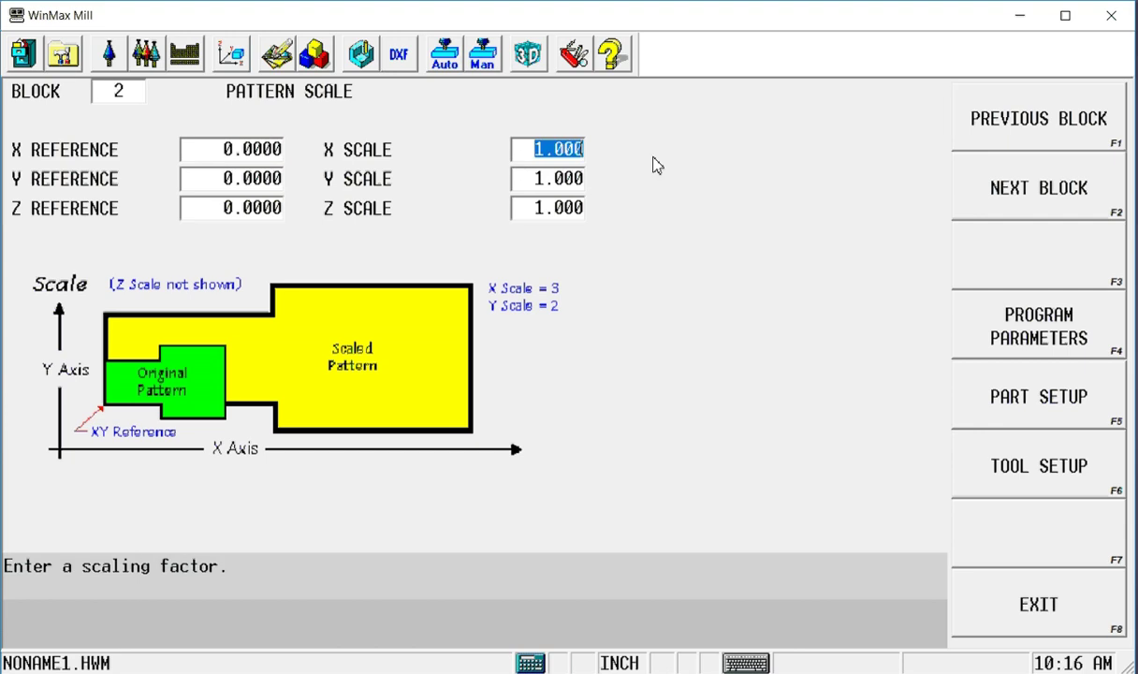
text(.5)
key(Return)
text(.5)
key(Return)
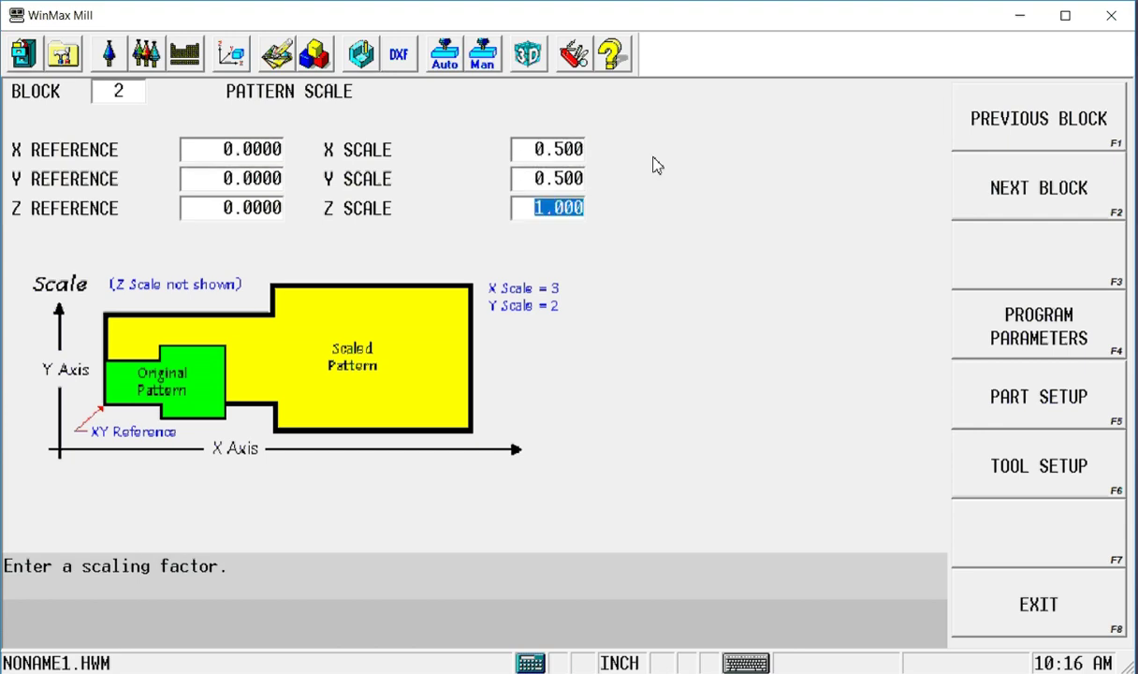
click(315, 54)
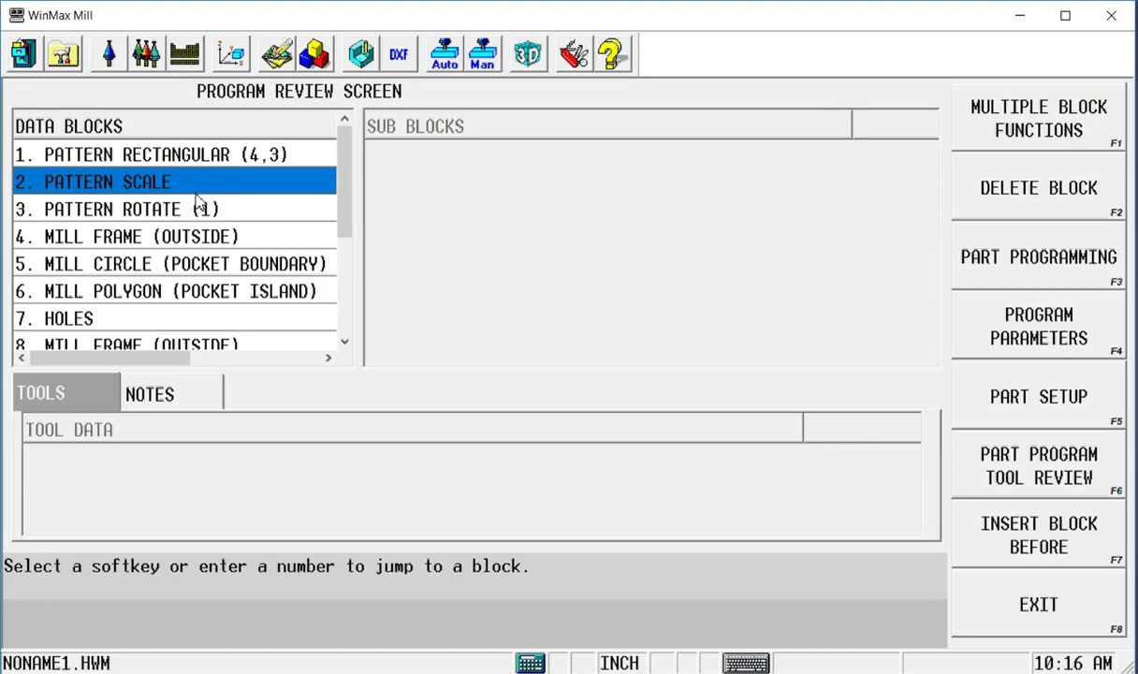
- Add a third Pattern End block before END OF PROGRAM to close the scale
scroll(204, 225, down, 2)
click(210, 319)
click(1014, 552)
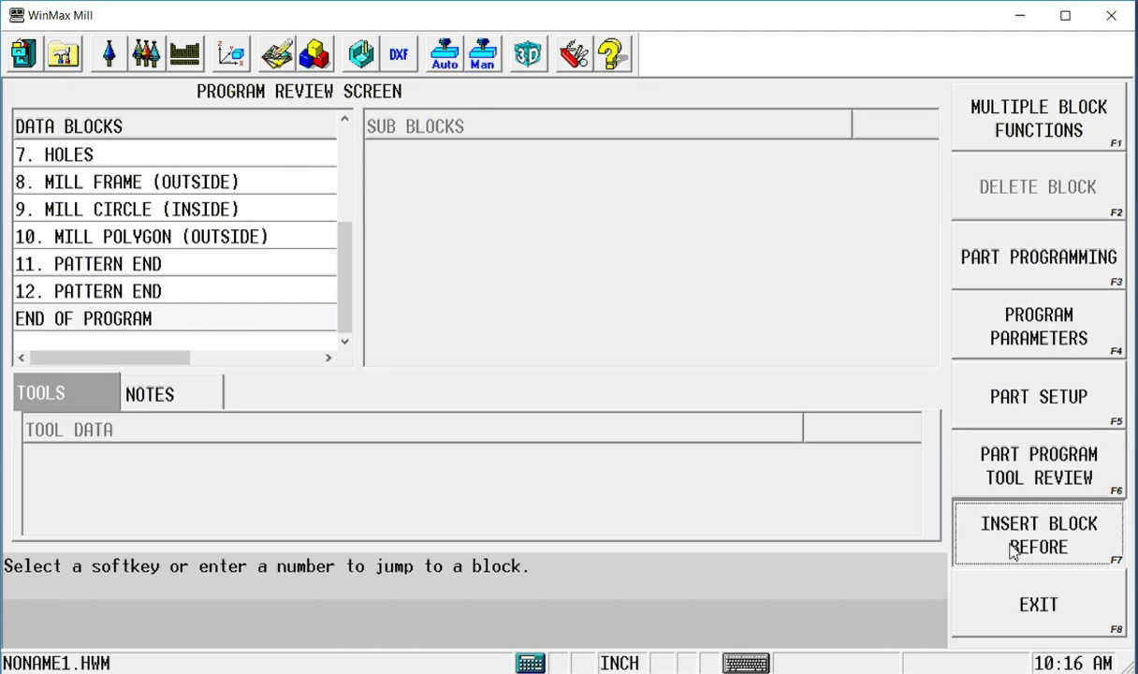
click(1005, 319)
click(1016, 385)
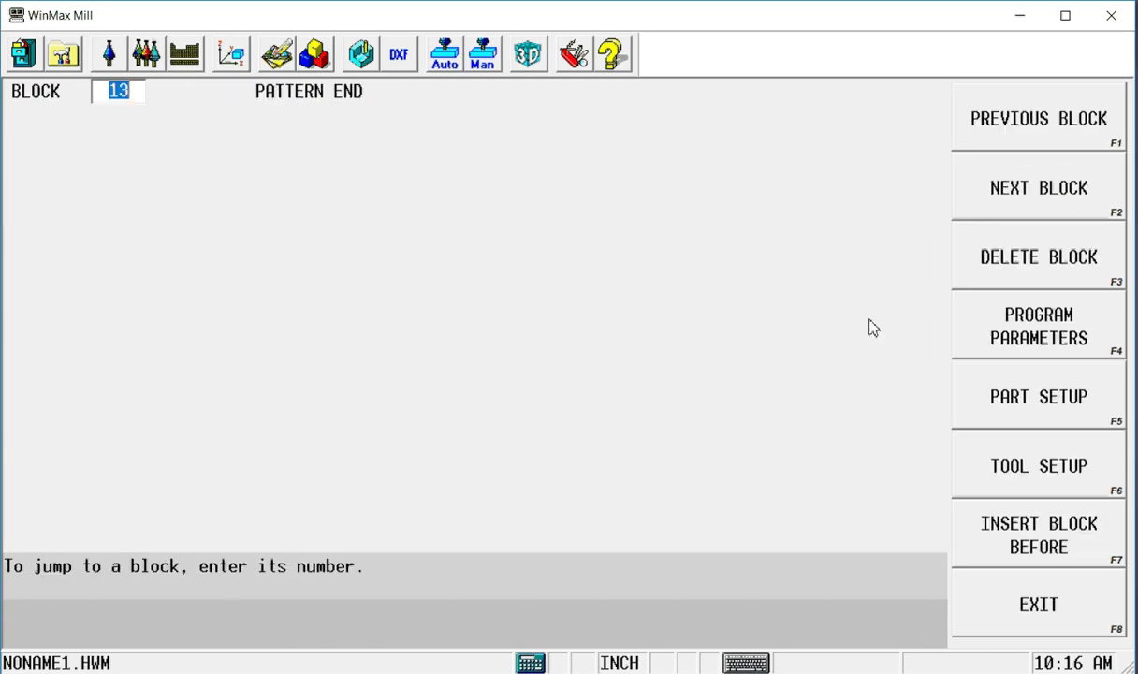
click(361, 54)
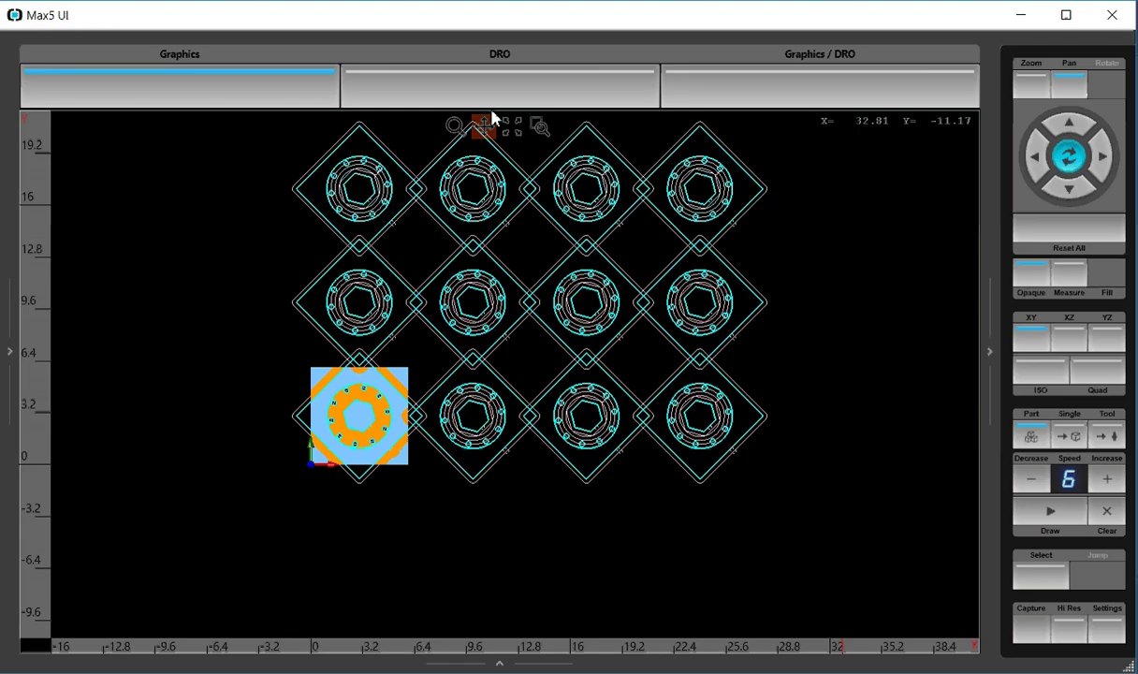
- Redraw the graphics to show the half-size, 45°-rotated parts in the 4×3 grid
click(1057, 514)
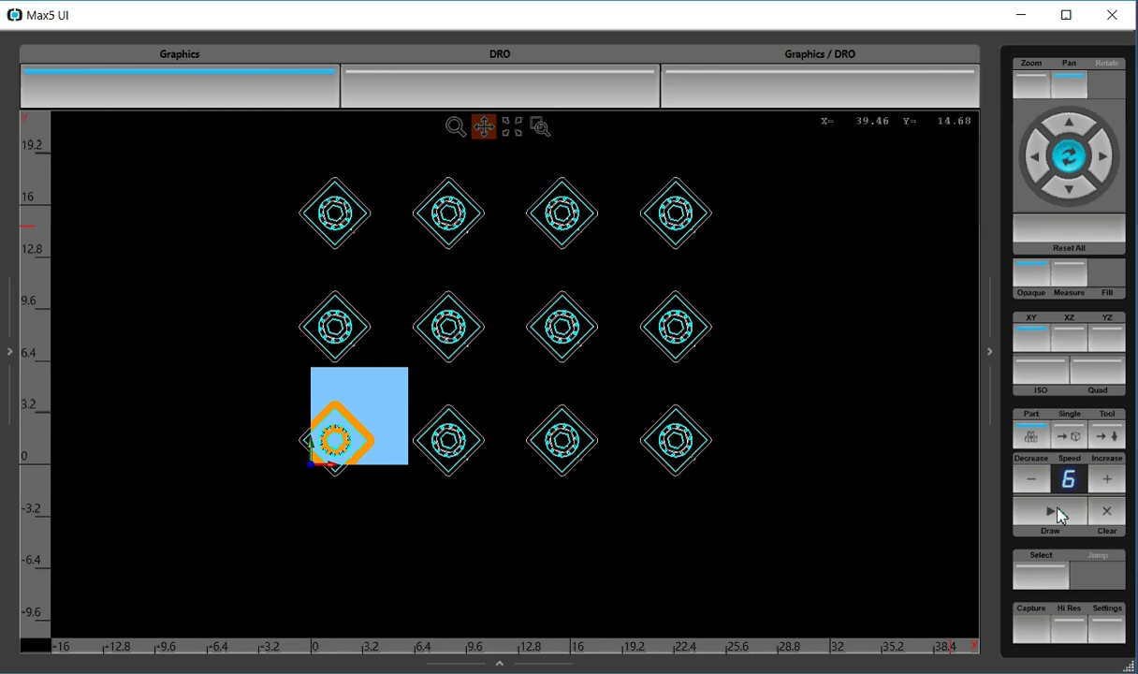